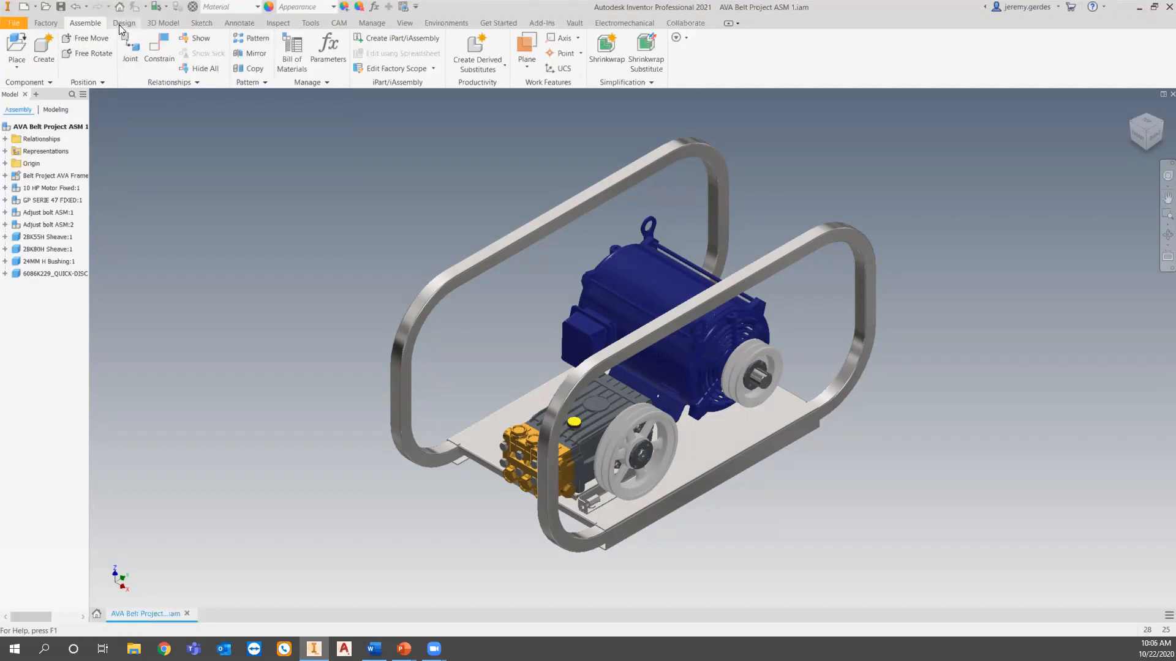
Start the V-Belts Component Generator and reset all of its data to the default values.
{"action": "left_click", "coordinate": [119, 24]}
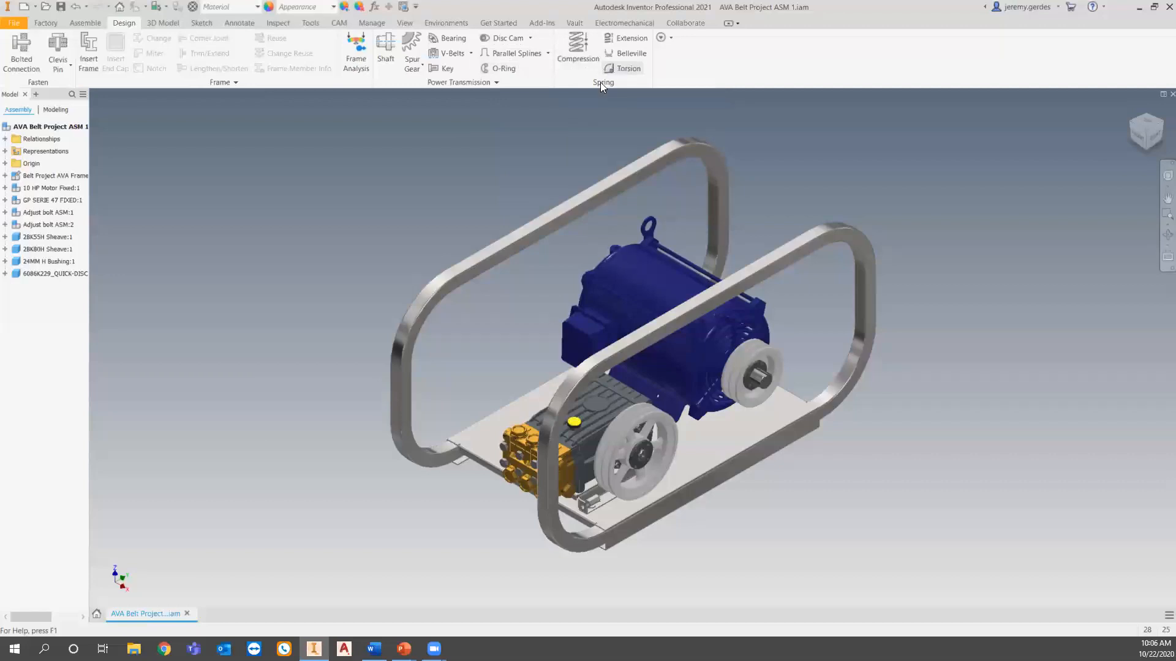
{"action": "left_click", "coordinate": [470, 52]}
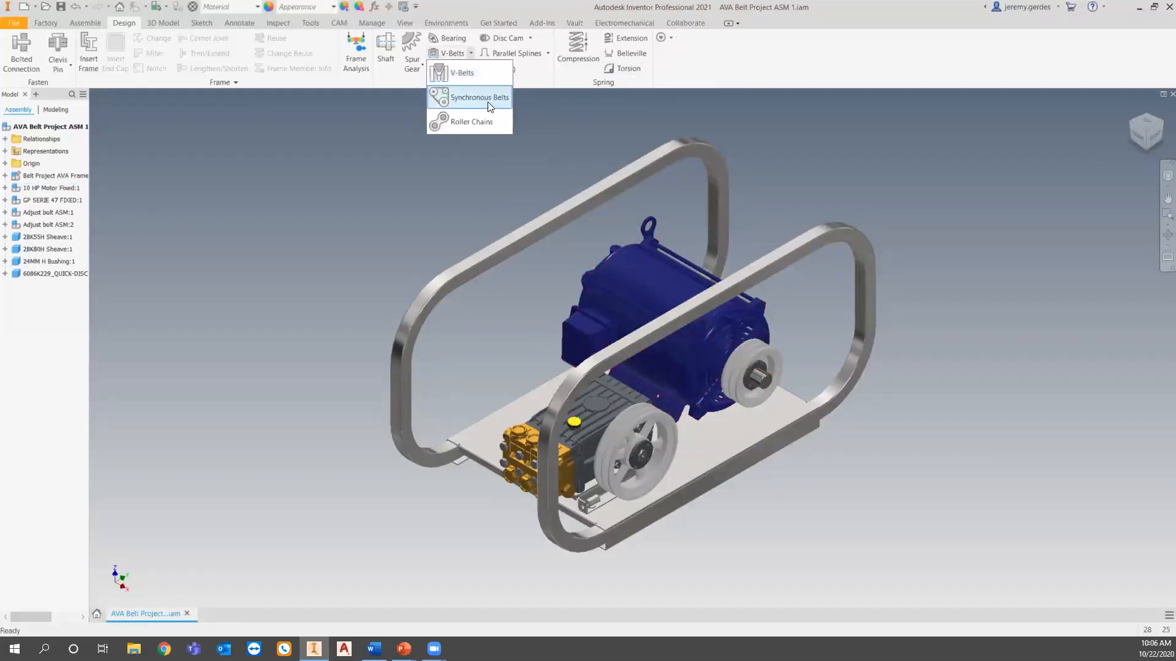
{"action": "left_click", "coordinate": [482, 177]}
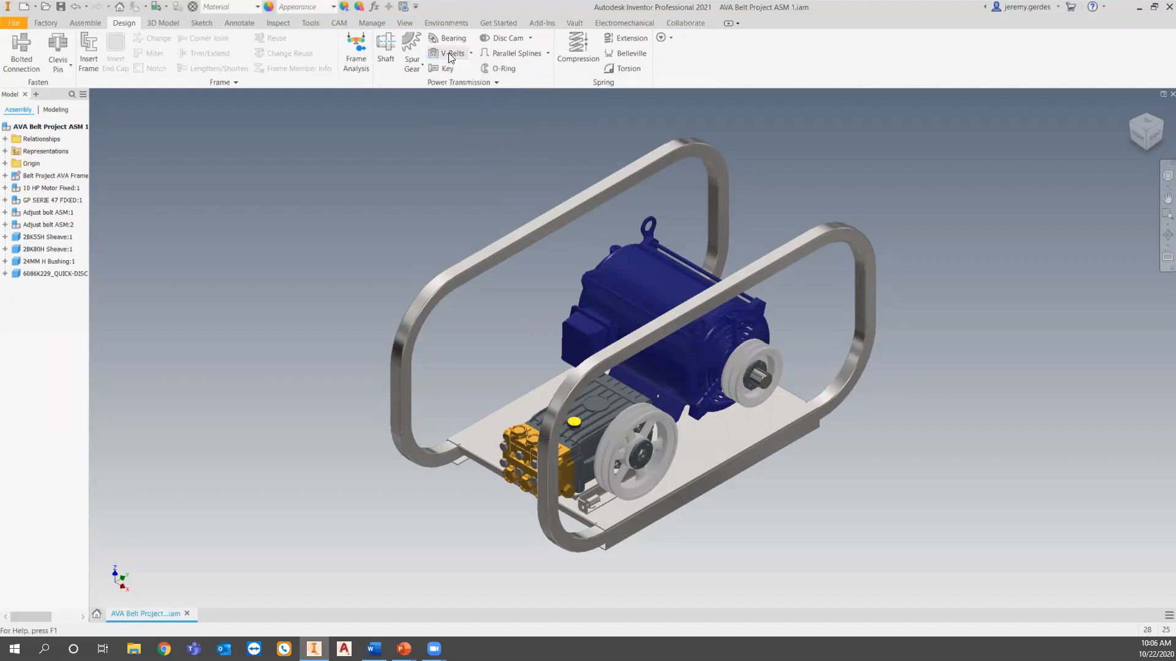
{"action": "middle_click_drag", "start_coordinate": [715, 371], "coordinate": [733, 369]}
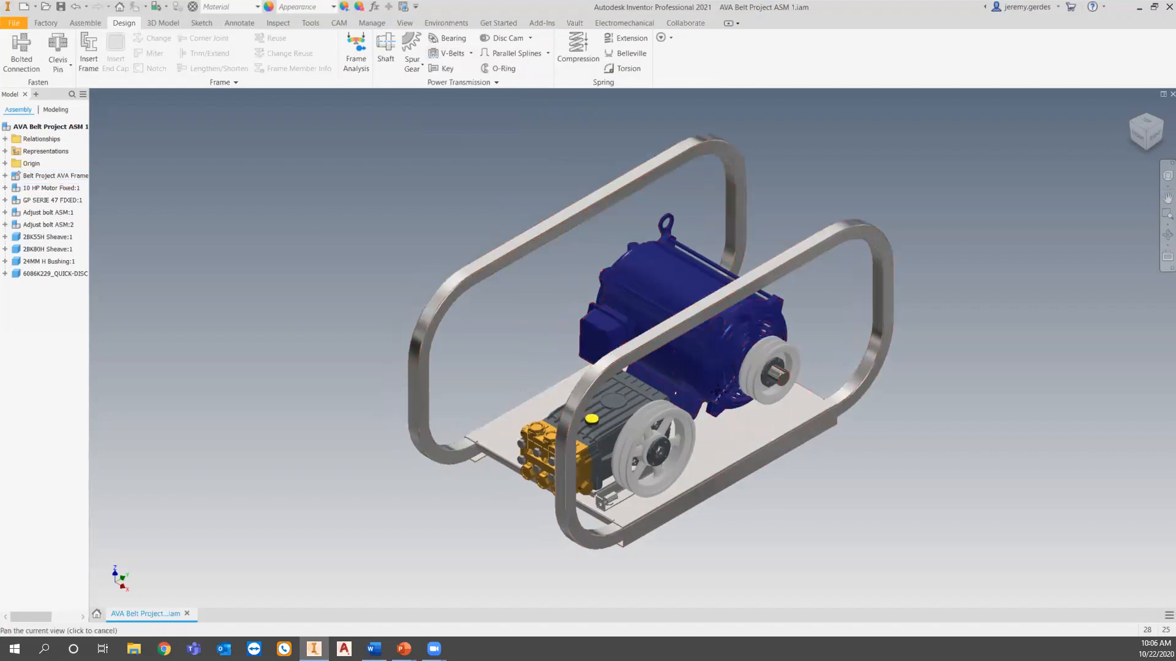
{"action": "scroll", "coordinate": [744, 359], "scroll_direction": "up", "scroll_amount": 5}
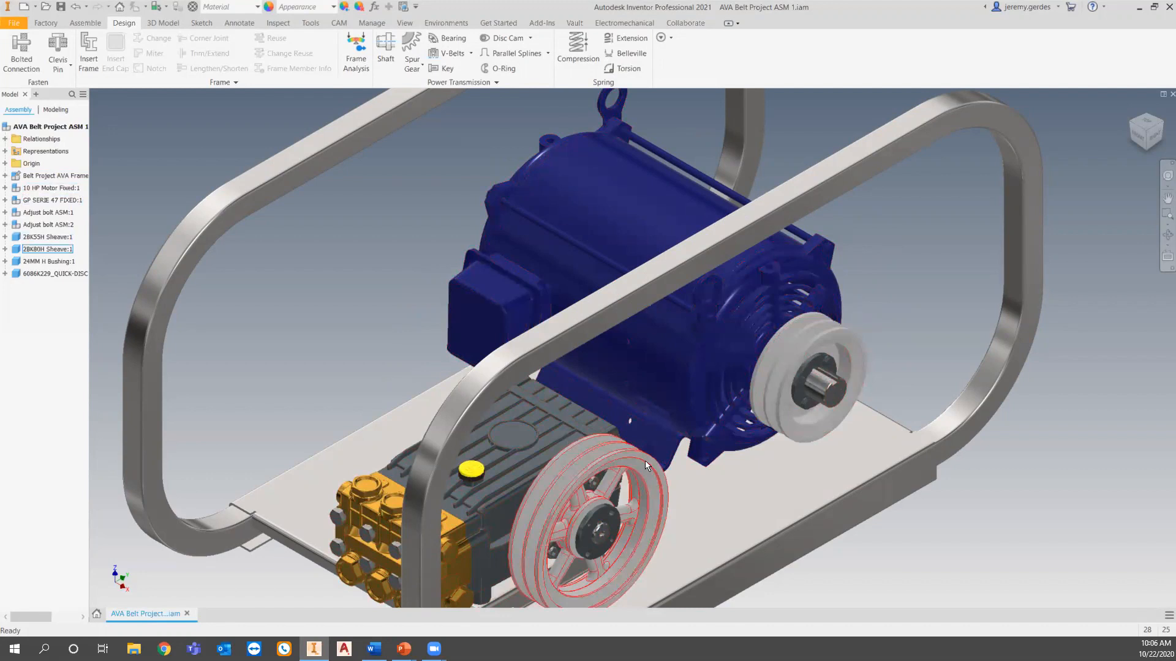
{"action": "mouse_move", "coordinate": [645, 460]}
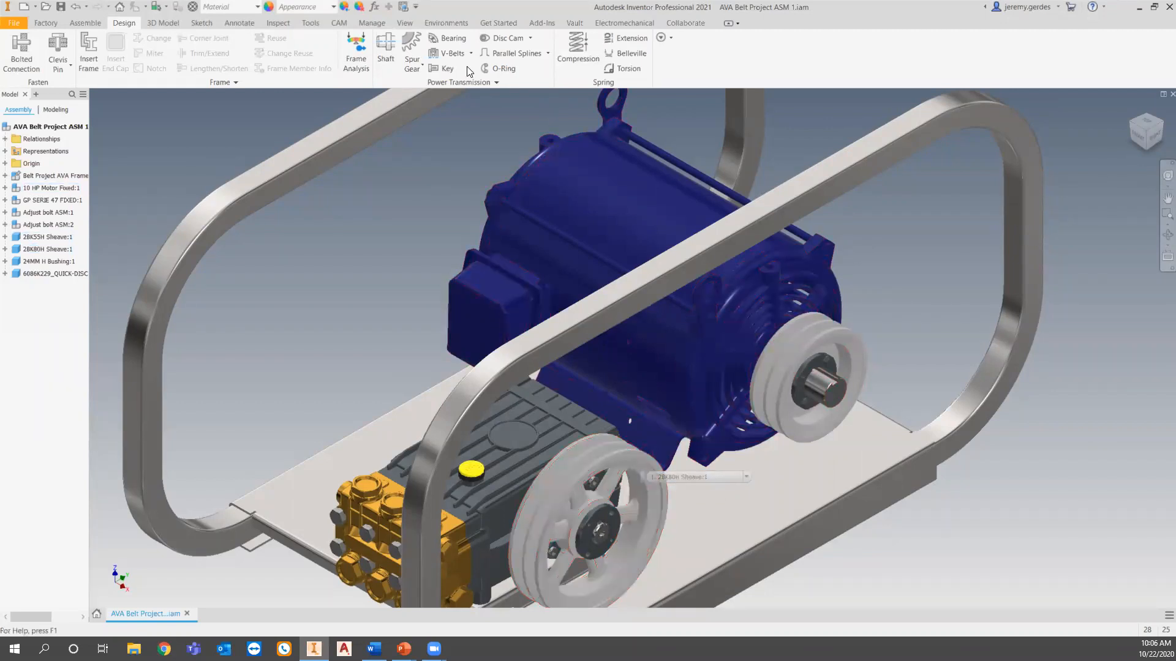
{"action": "left_click", "coordinate": [459, 53]}
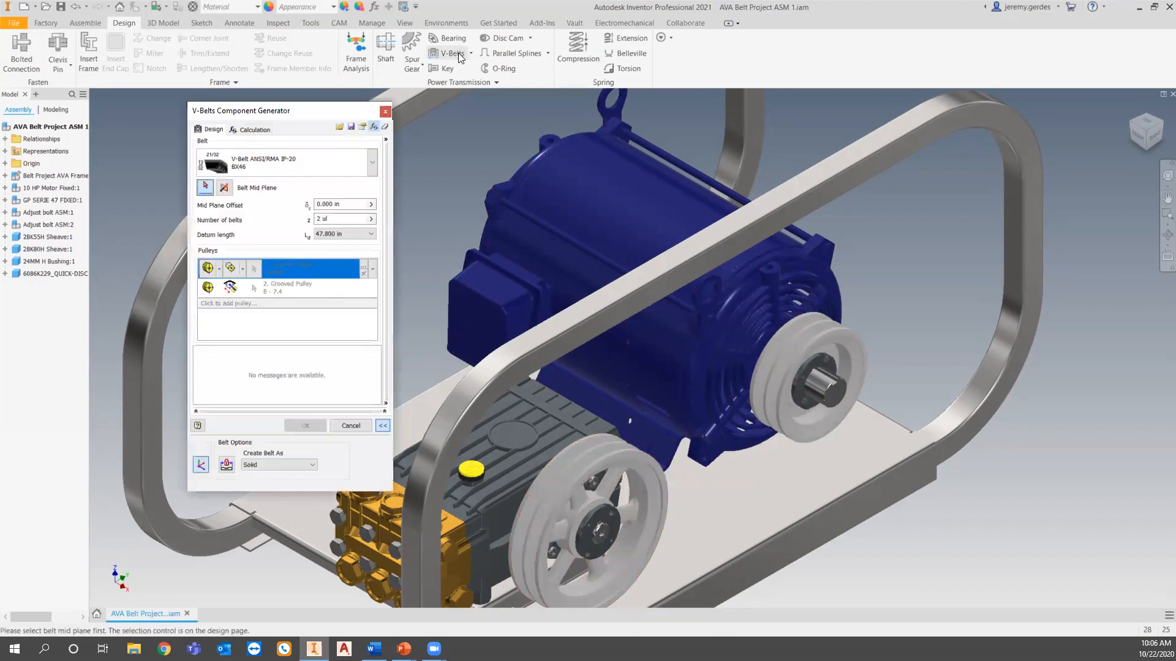
{"action": "left_click", "coordinate": [385, 126]}
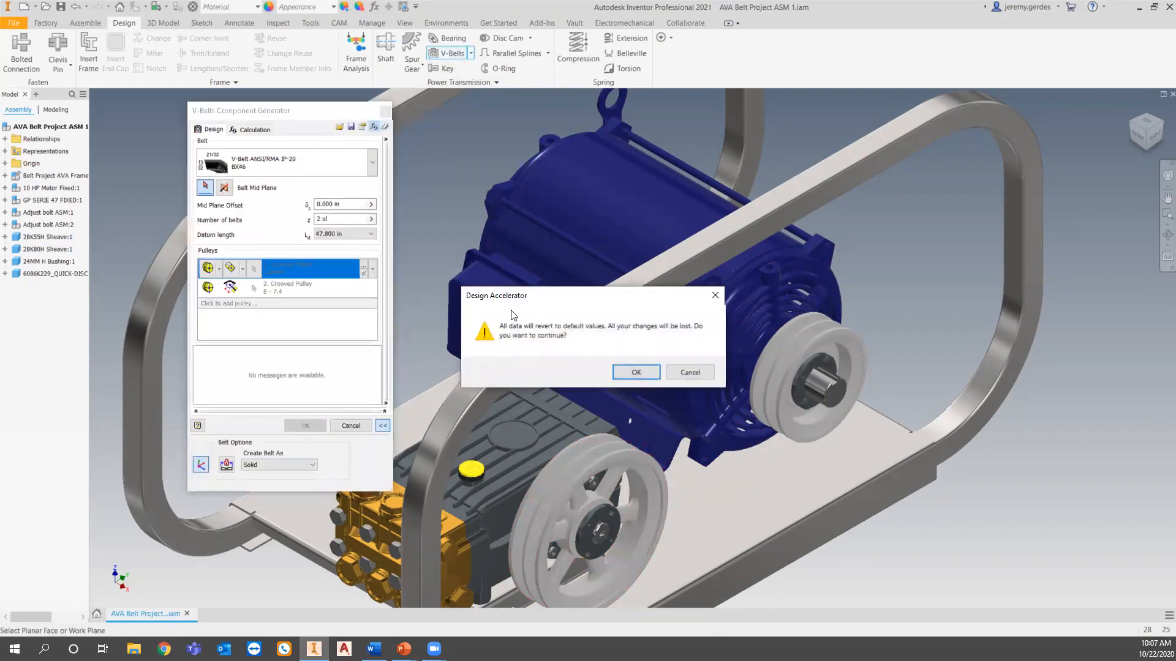
{"action": "key", "text": "Return"}
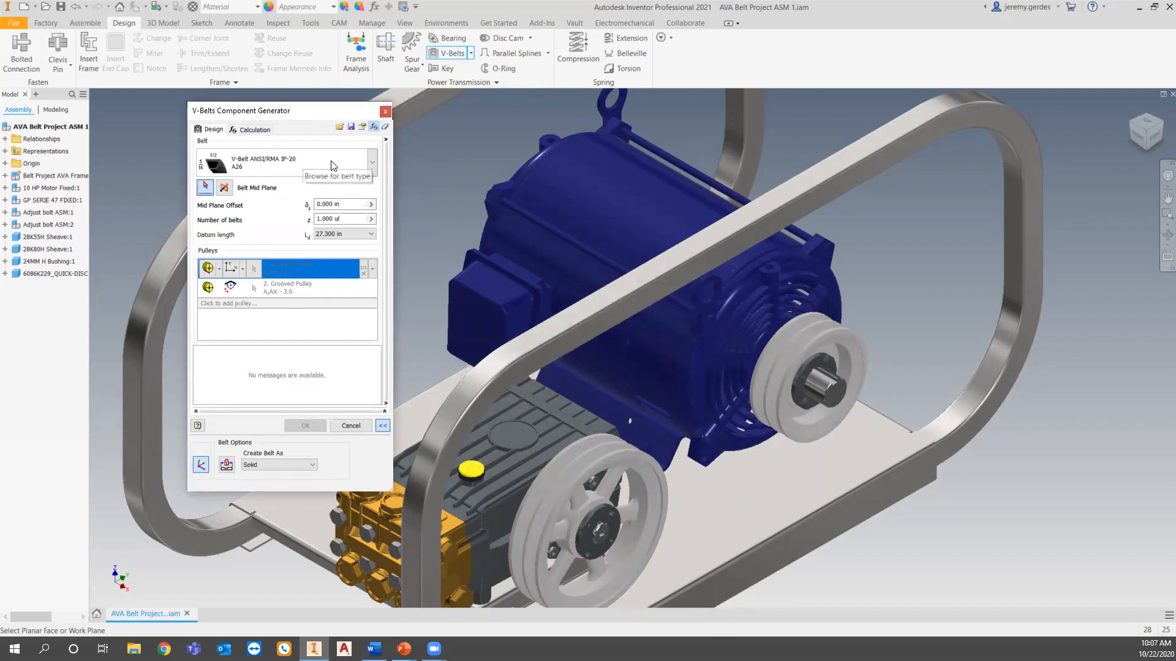
Choose the Classical category's BX - ANSI/RMA IP-20 cogged raw edge V-belt as the belt type.
{"action": "left_click", "coordinate": [373, 162]}
{"action": "left_click", "coordinate": [355, 188]}
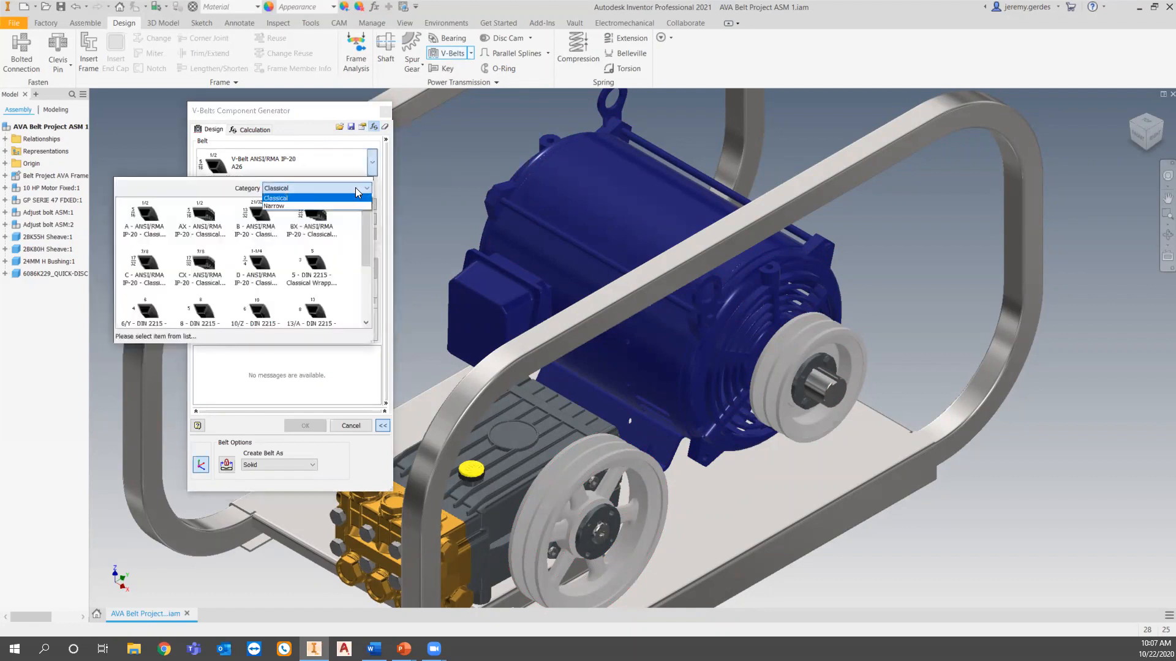
{"action": "left_click", "coordinate": [345, 202]}
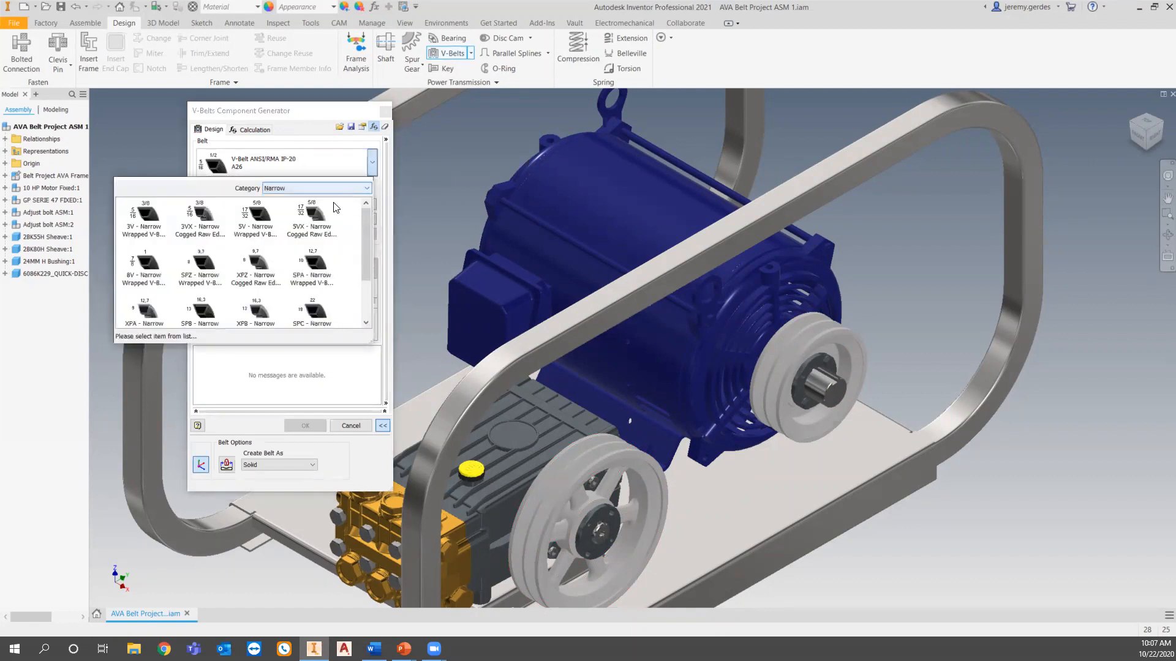
{"action": "scroll", "coordinate": [301, 238], "scroll_direction": "down", "scroll_amount": 3}
{"action": "scroll", "coordinate": [259, 278], "scroll_direction": "up", "scroll_amount": 3}
{"action": "left_click", "coordinate": [365, 189]}
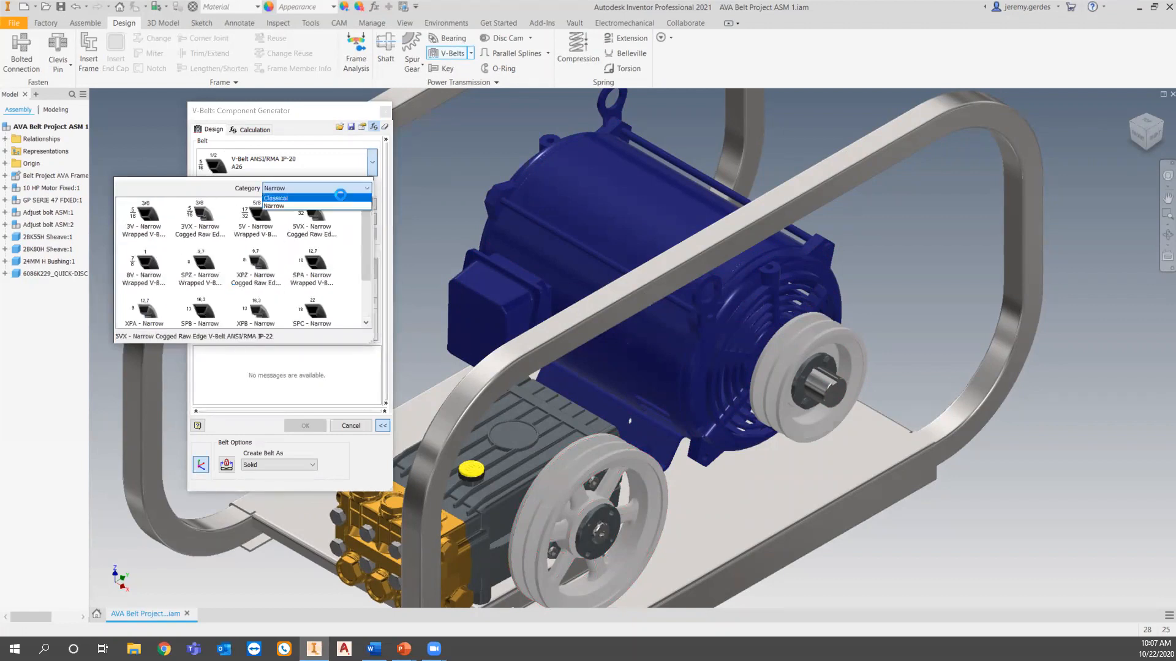
{"action": "left_click", "coordinate": [342, 198]}
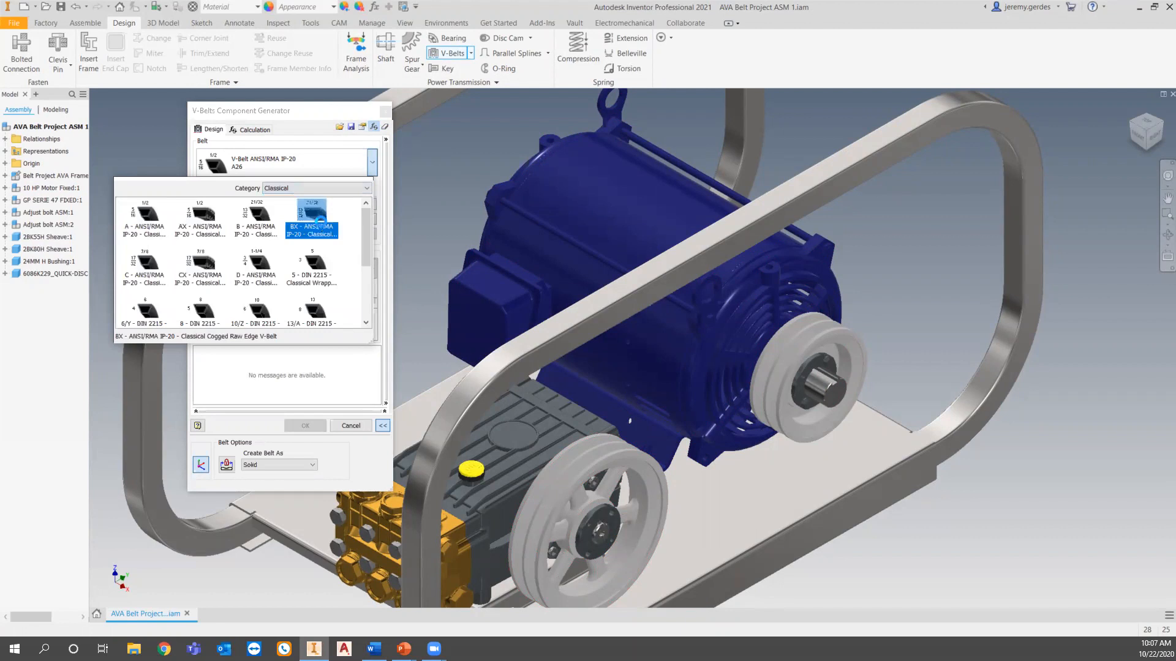
{"action": "left_click", "coordinate": [323, 228]}
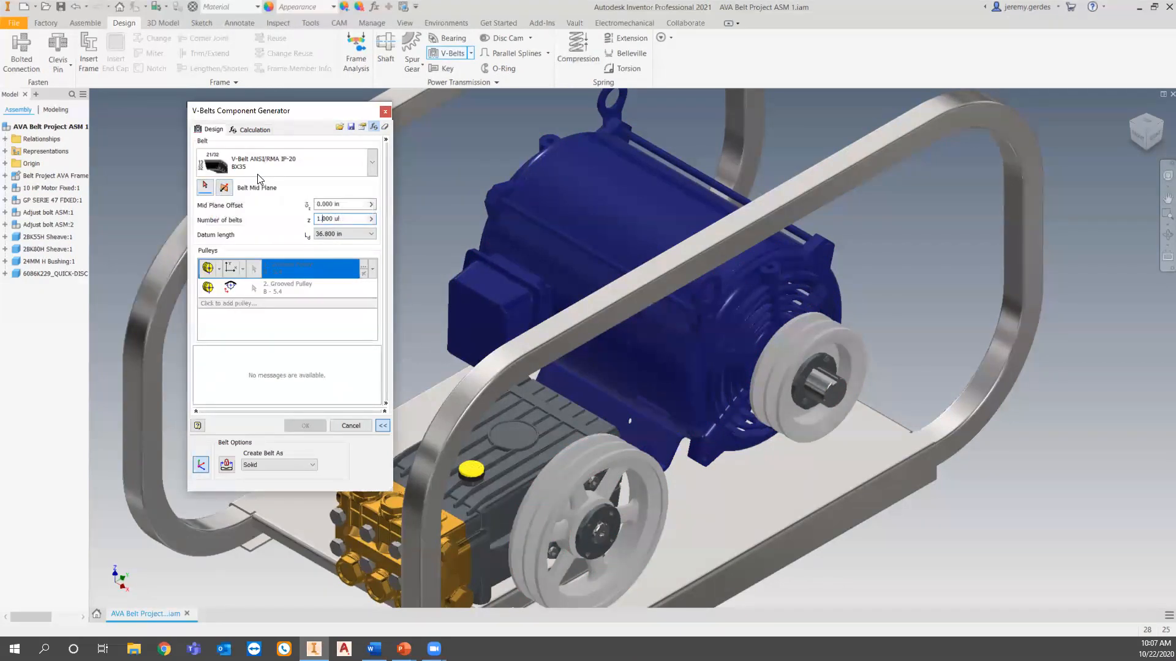
Use the outer face of the motor sheave as the belt mid plane and set the number of belts to 2.
{"action": "left_click", "coordinate": [211, 191]}
{"action": "scroll", "coordinate": [855, 312], "scroll_direction": "up", "scroll_amount": 3}
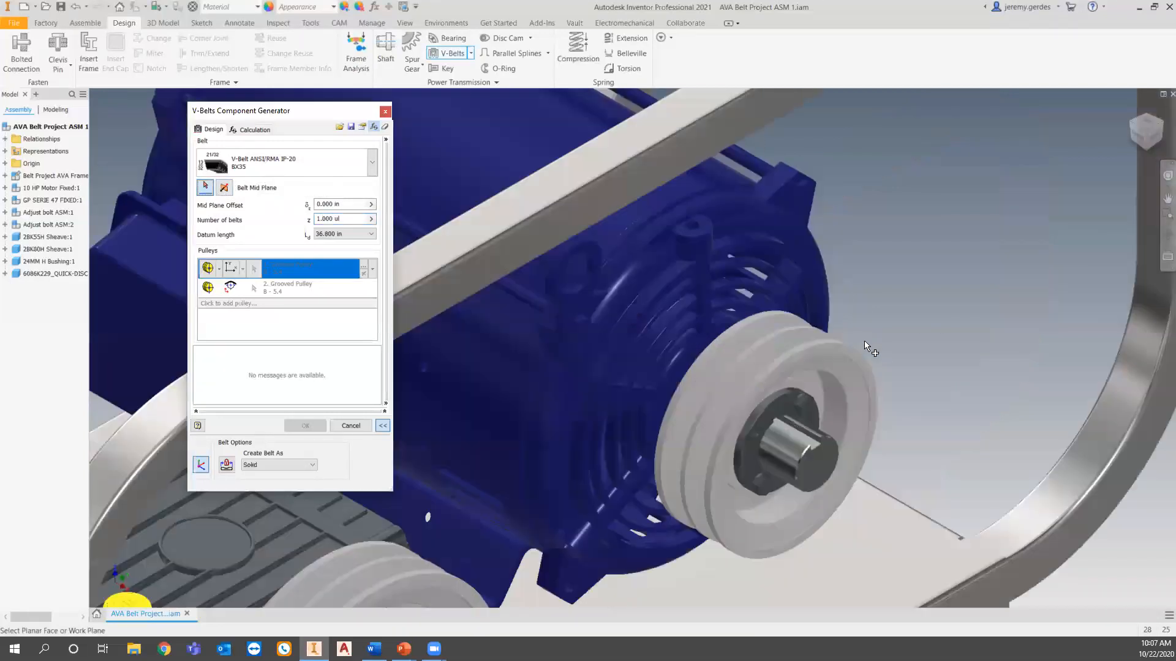
{"action": "left_click", "coordinate": [865, 375]}
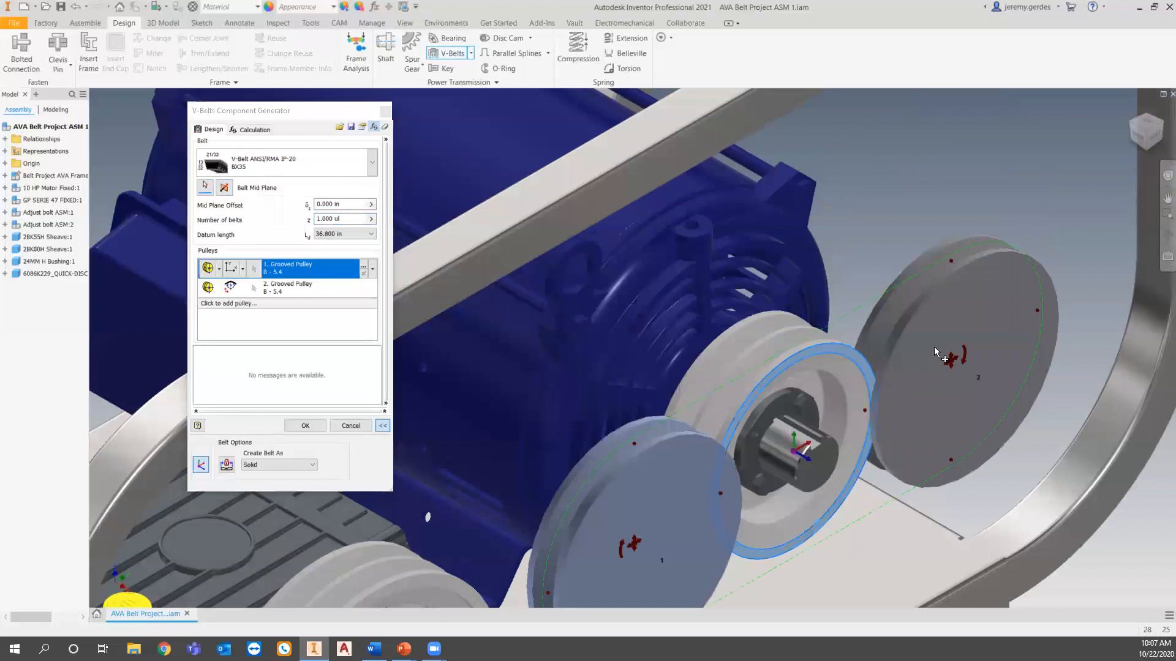
{"action": "scroll", "coordinate": [955, 343], "scroll_direction": "down", "scroll_amount": 3}
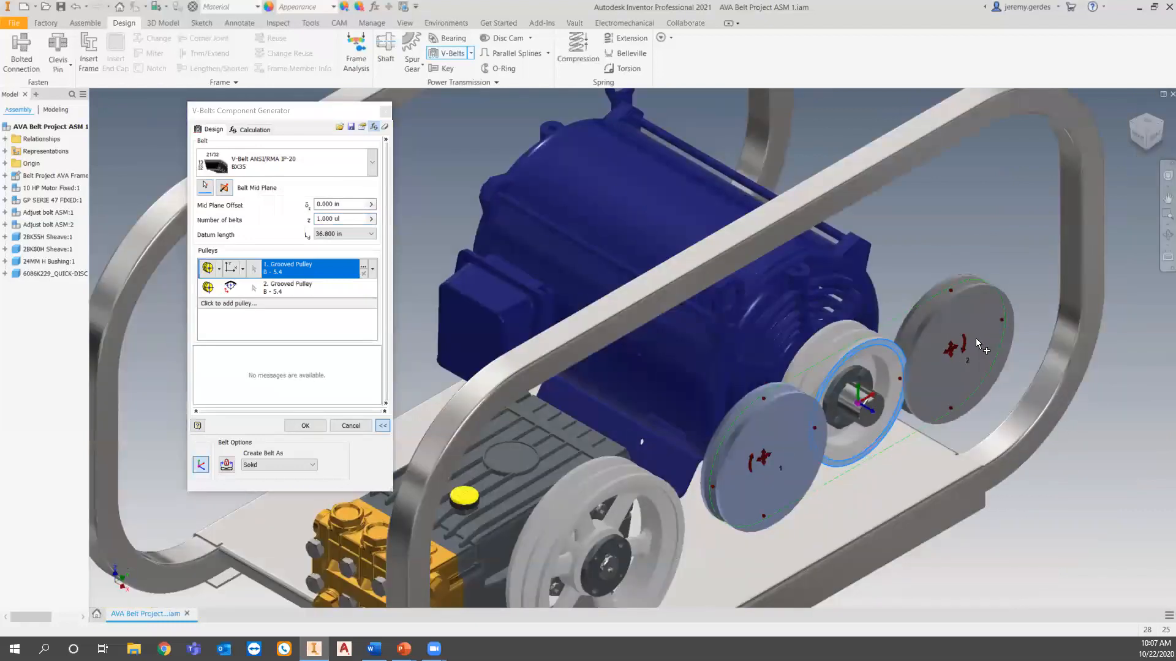
{"action": "left_click", "coordinate": [339, 219]}
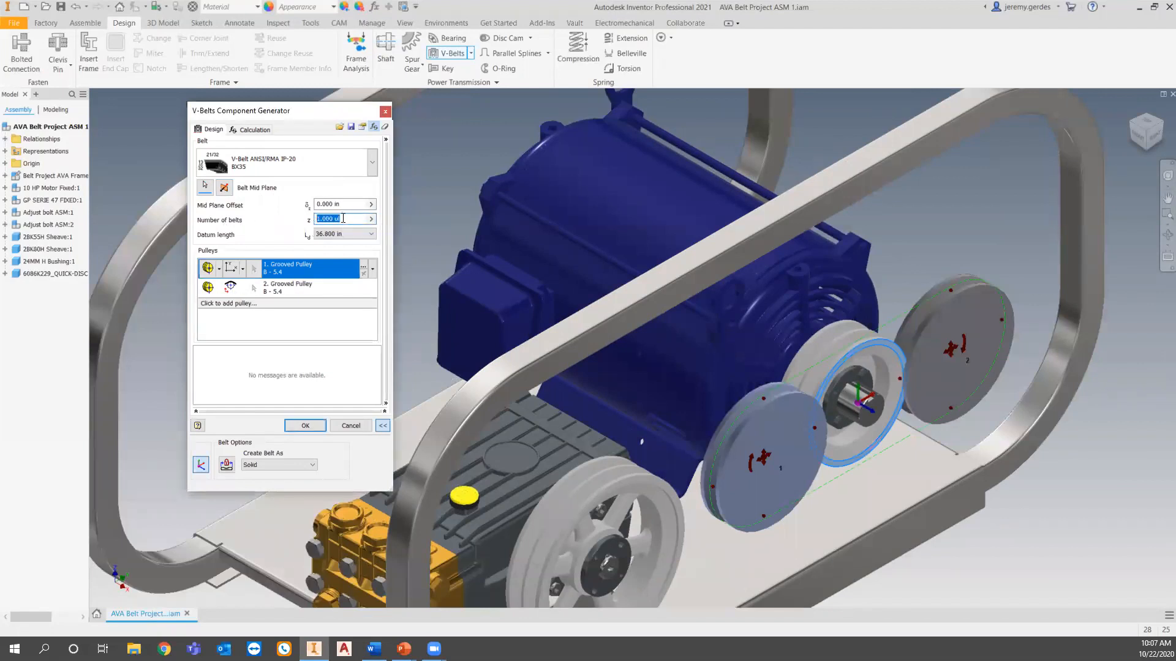
{"action": "type", "text": "2"}
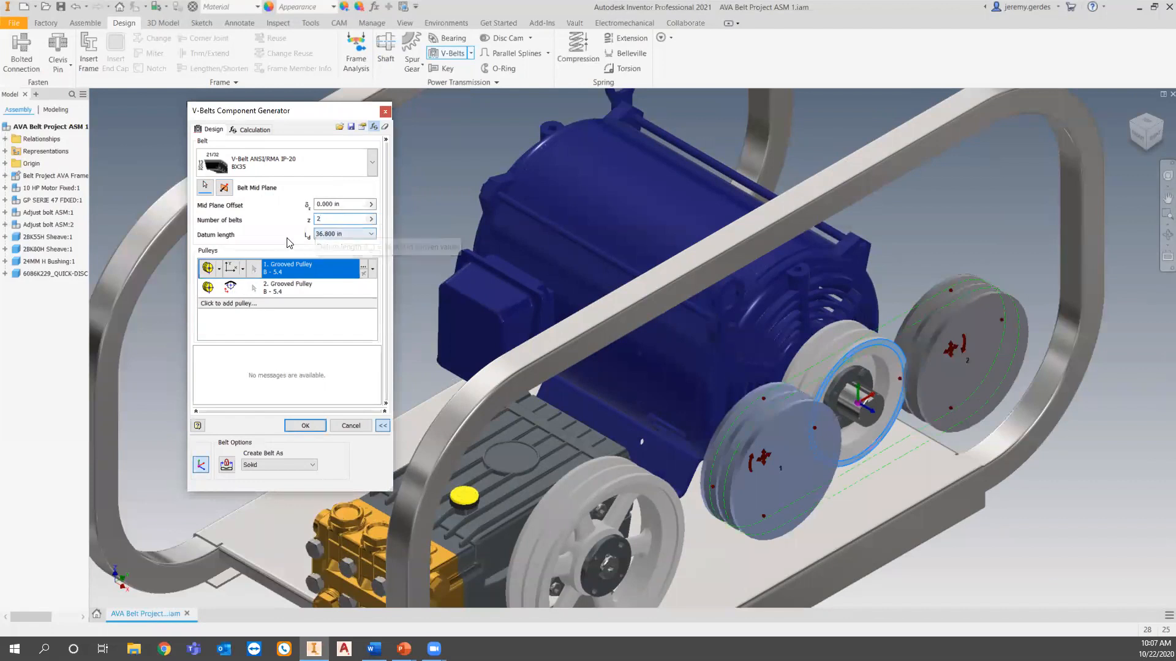
Define the first grooved pulley as Existing, using the inner groove of the motor sheave.
{"action": "left_click", "coordinate": [218, 270]}
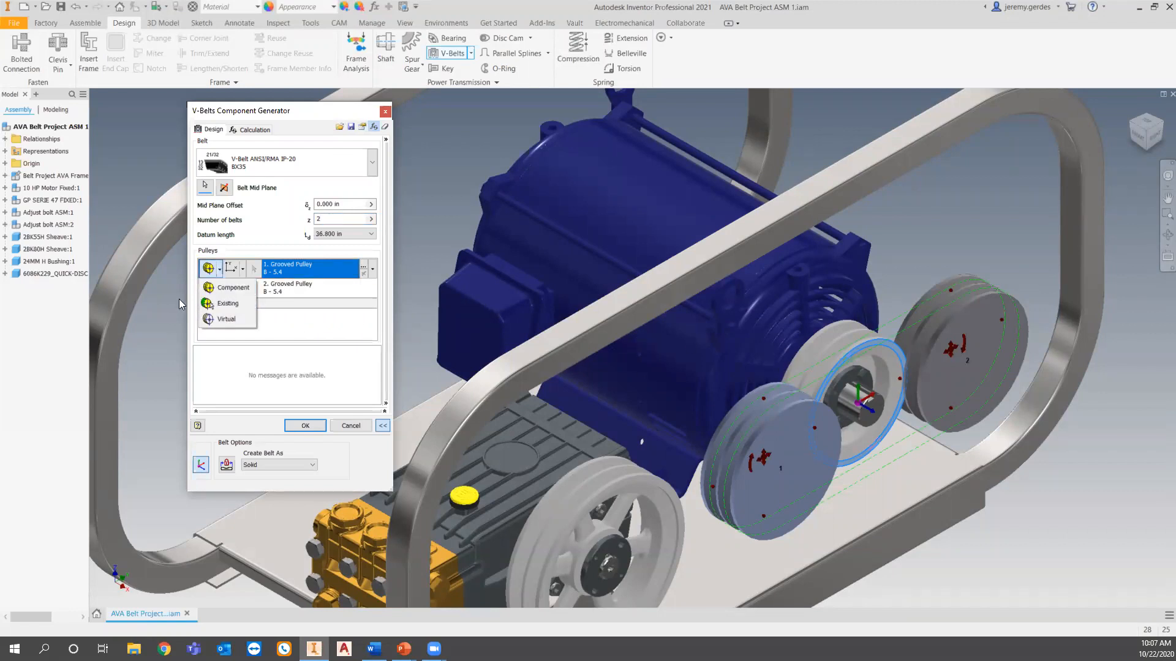
{"action": "left_click", "coordinate": [230, 303]}
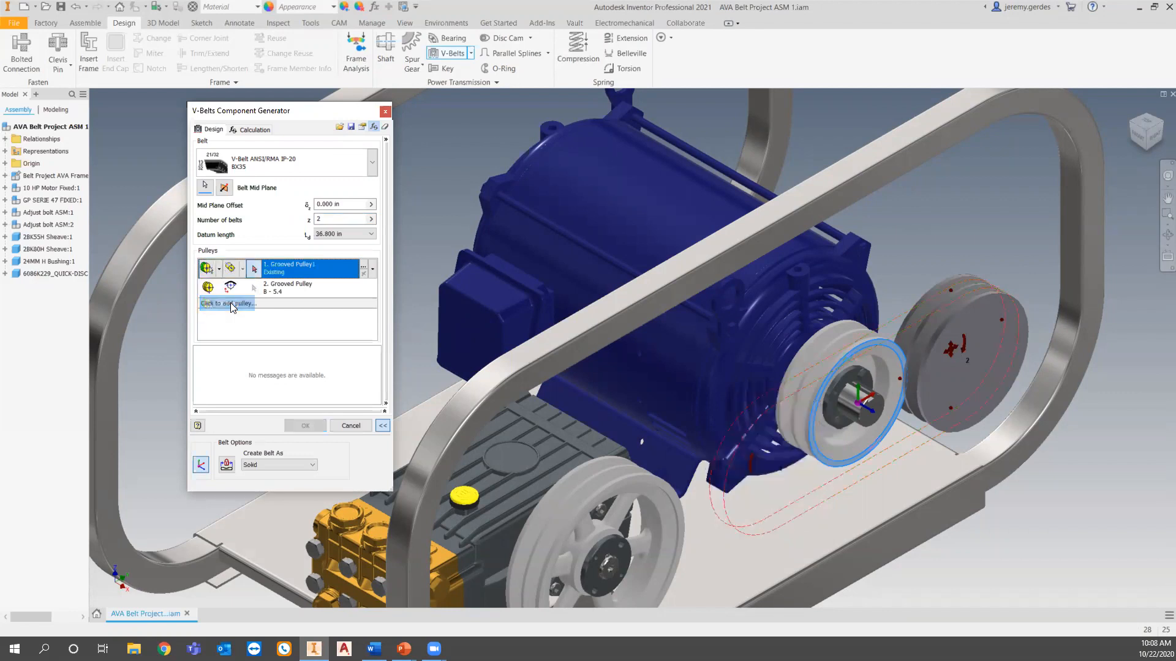
{"action": "left_click", "coordinate": [830, 333]}
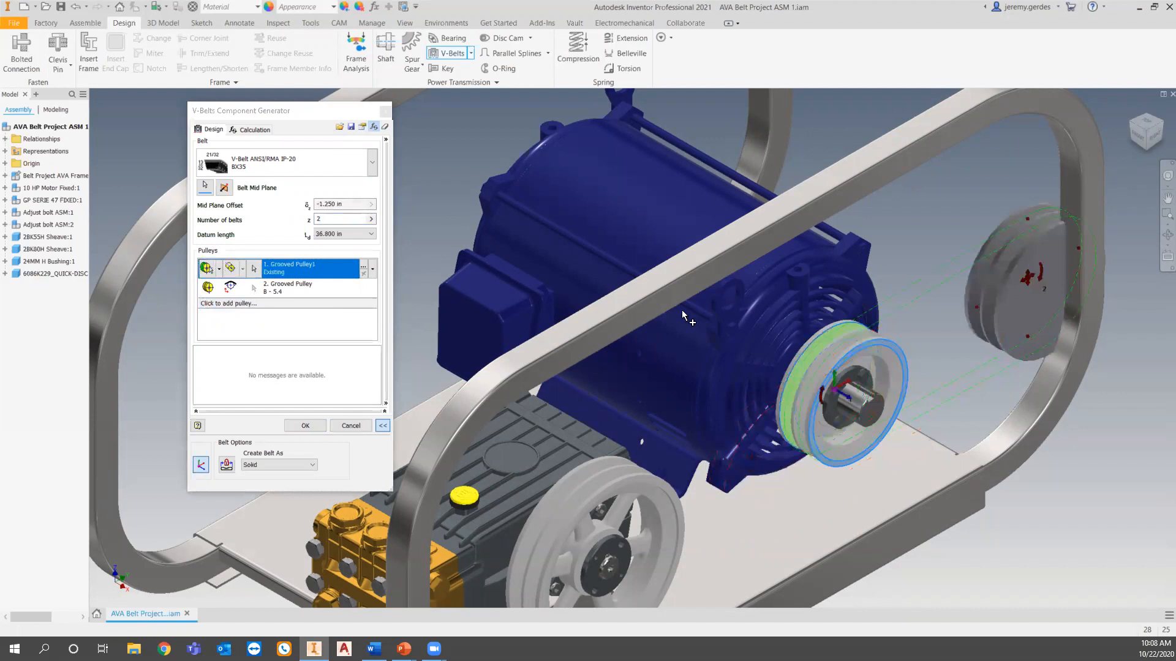
Define the second grooved pulley as Existing, using the inner groove of the pump sheave.
{"action": "left_click", "coordinate": [222, 295]}
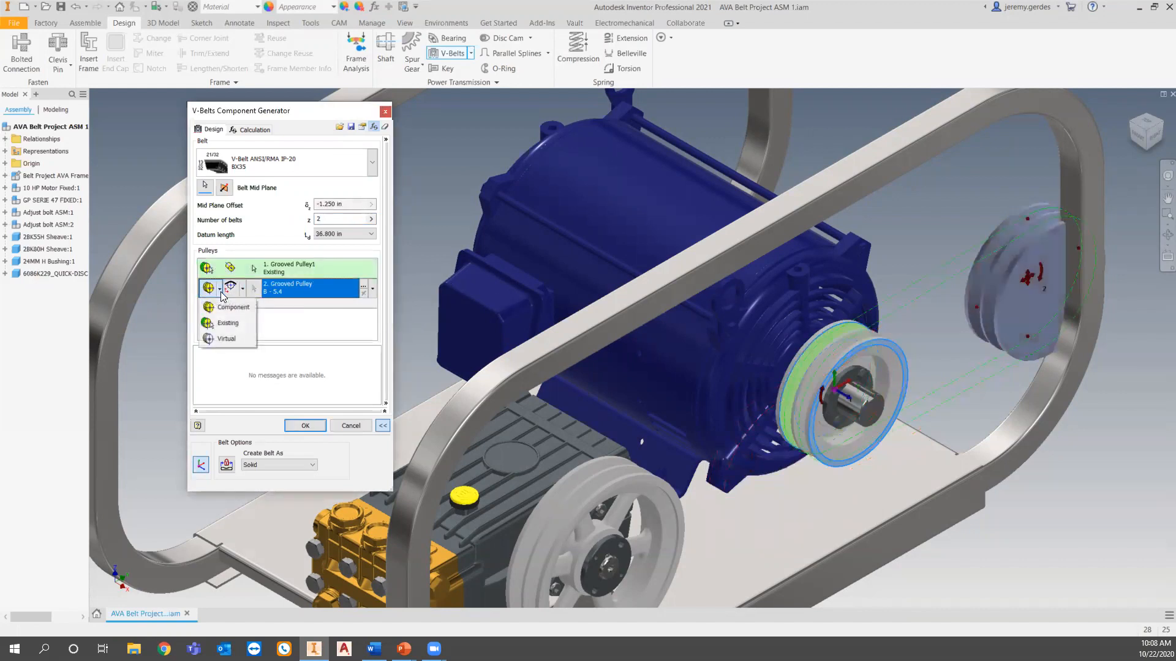
{"action": "left_click", "coordinate": [231, 326]}
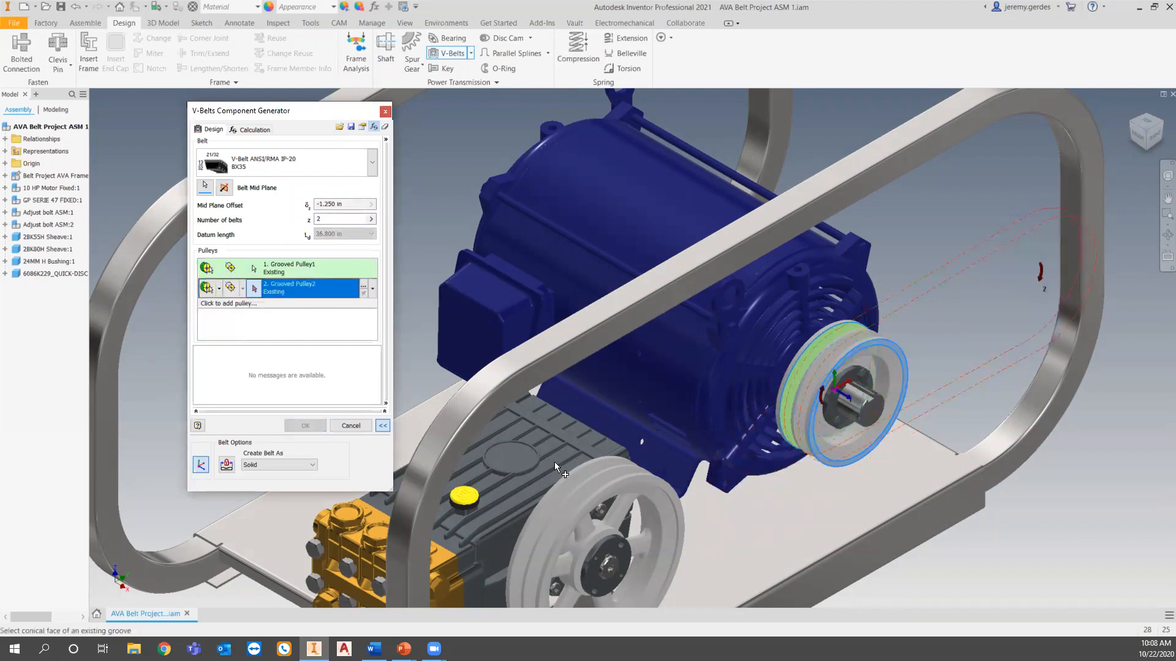
{"action": "left_click", "coordinate": [564, 487]}
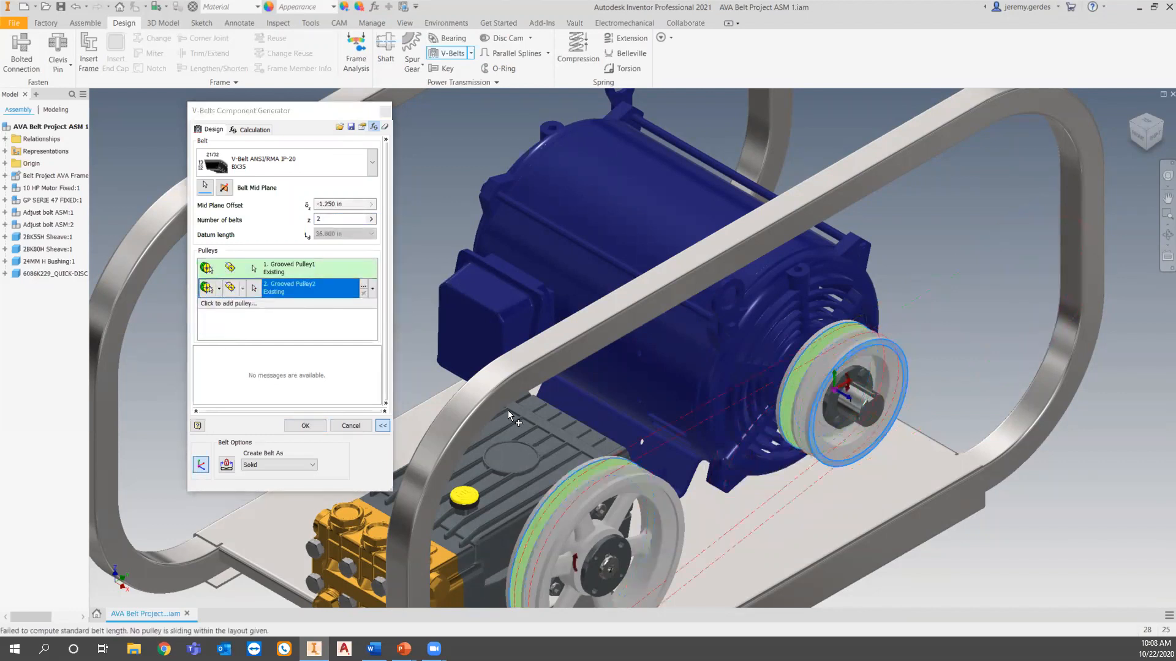
Check the belt path around both sheaves and generate the solid V-belt transmission, accepting the design in the Design Accelerator Doctor.
{"action": "middle_click_drag", "start_coordinate": [503, 418], "coordinate": [495, 302]}
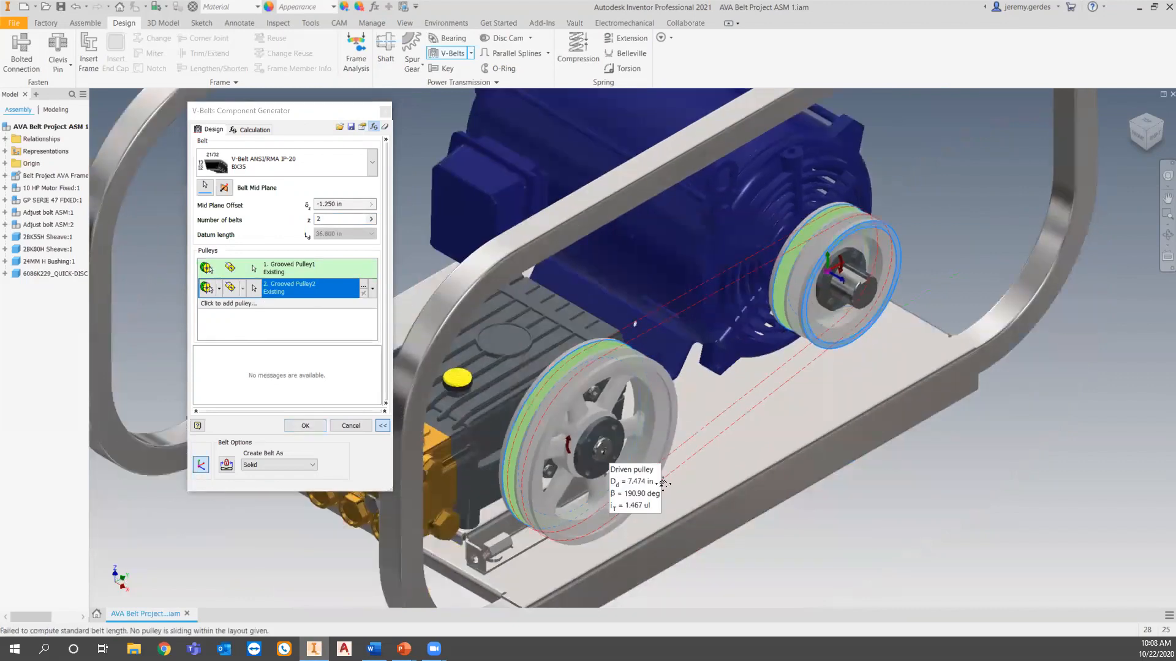
{"action": "middle_click_drag", "start_coordinate": [603, 451], "coordinate": [614, 482]}
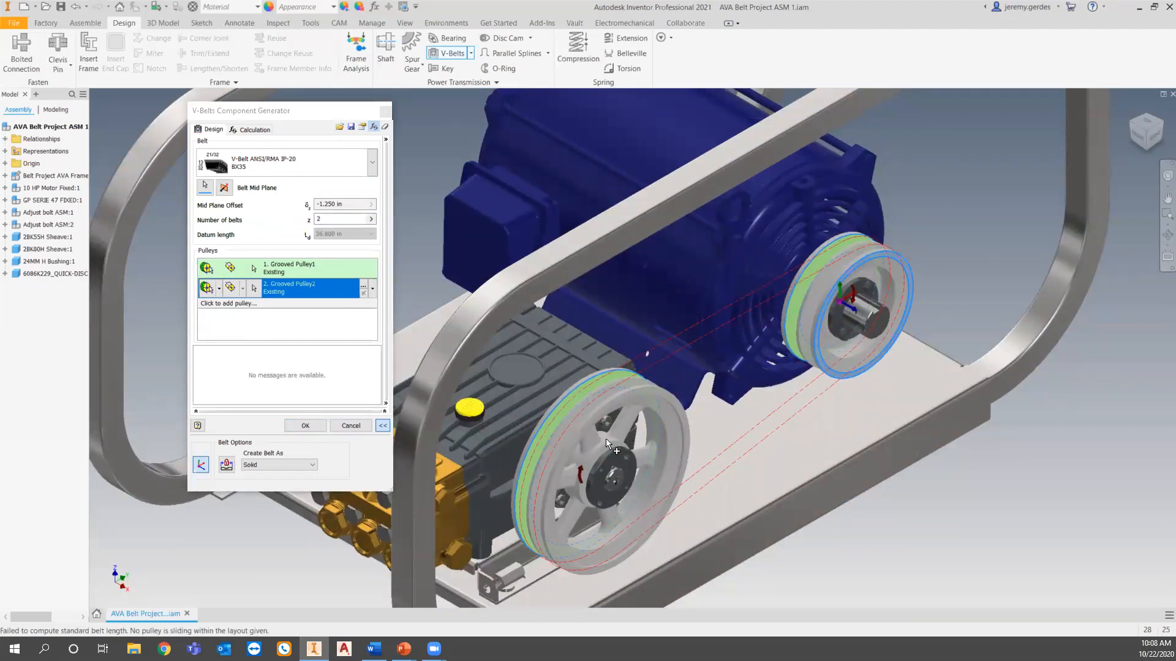
{"action": "left_click", "coordinate": [308, 425]}
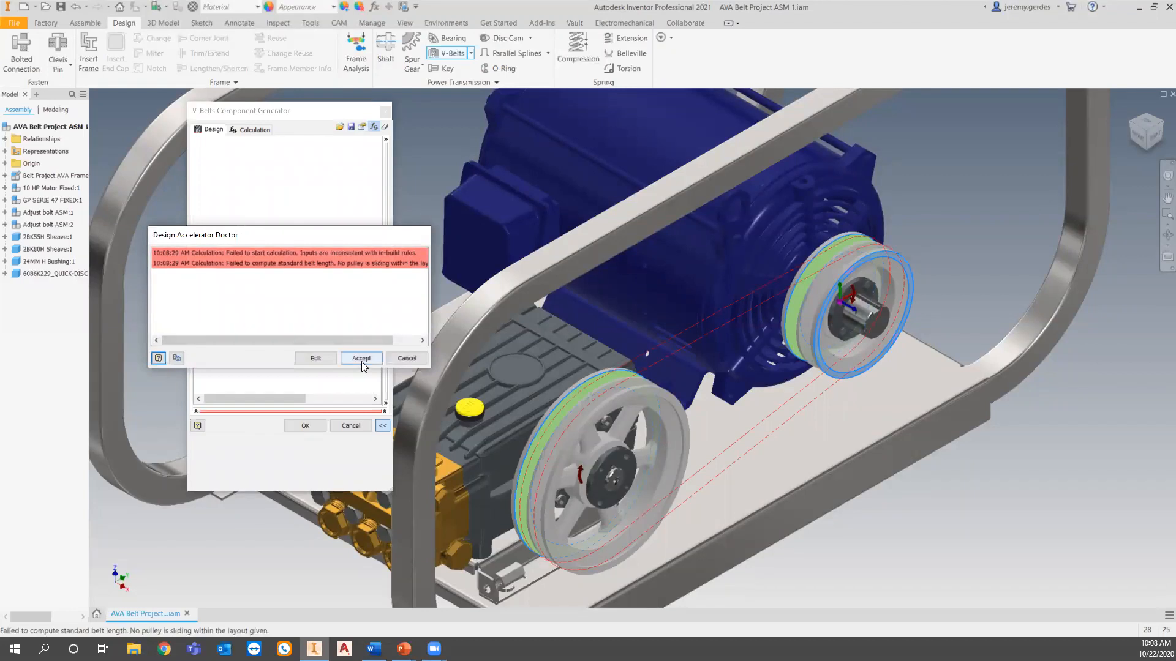
{"action": "left_click", "coordinate": [361, 362]}
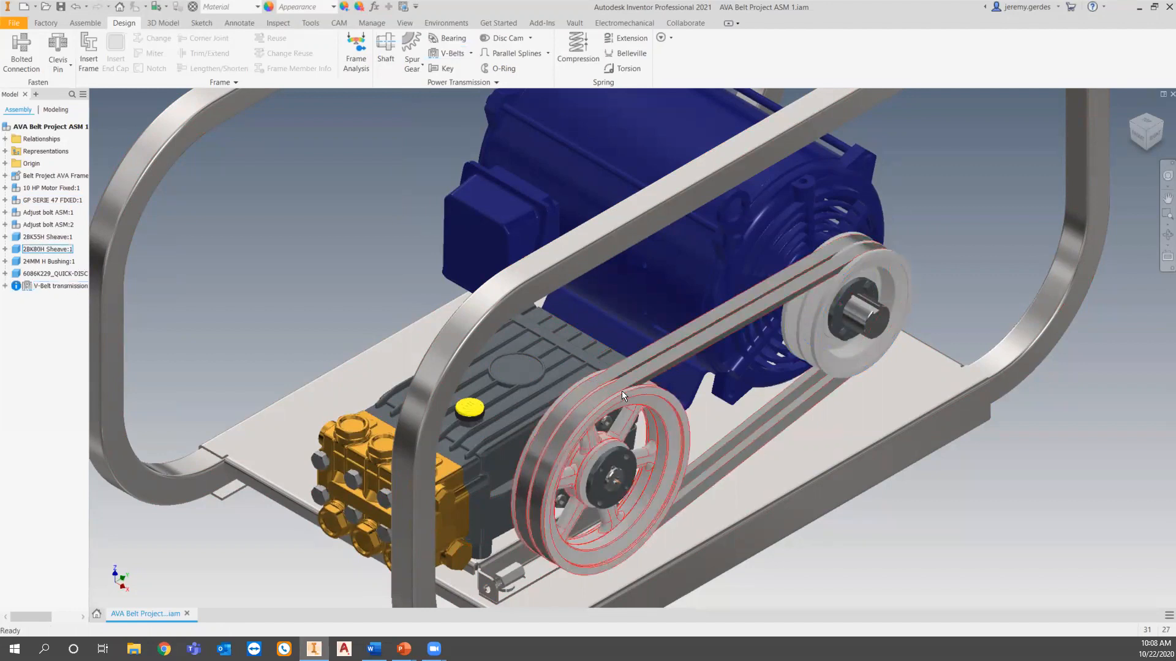
Reopen the V-belt transmission in the Design Accelerator to review its settings, and cancel without making changes.
{"action": "right_click", "coordinate": [660, 410]}
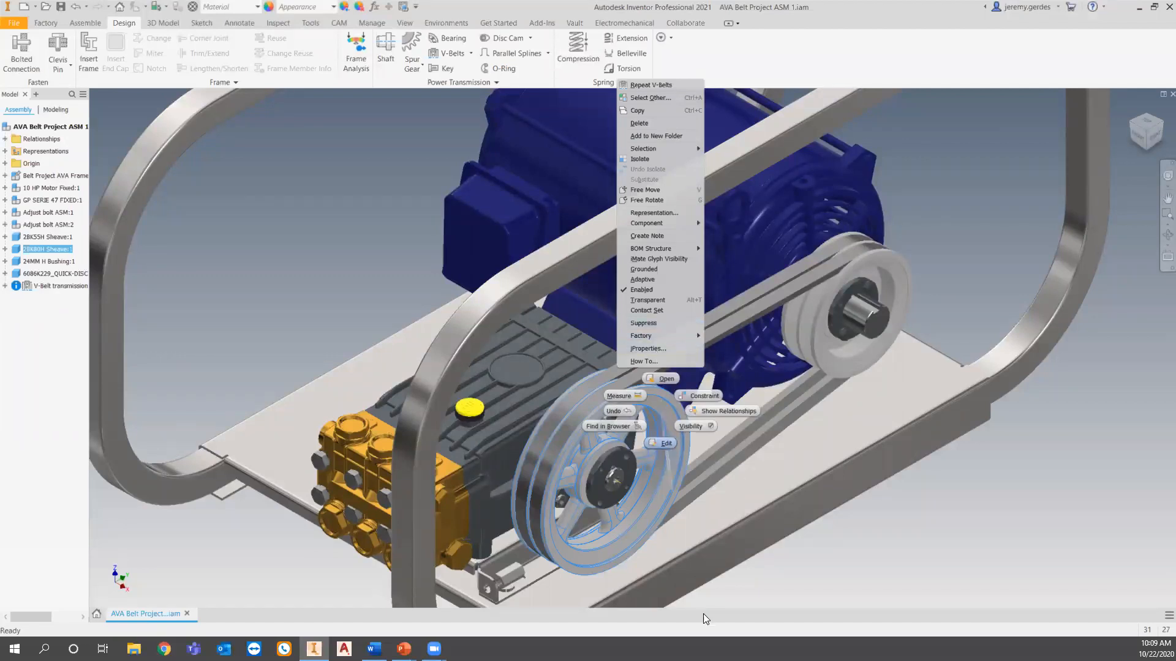
{"action": "left_click", "coordinate": [827, 560]}
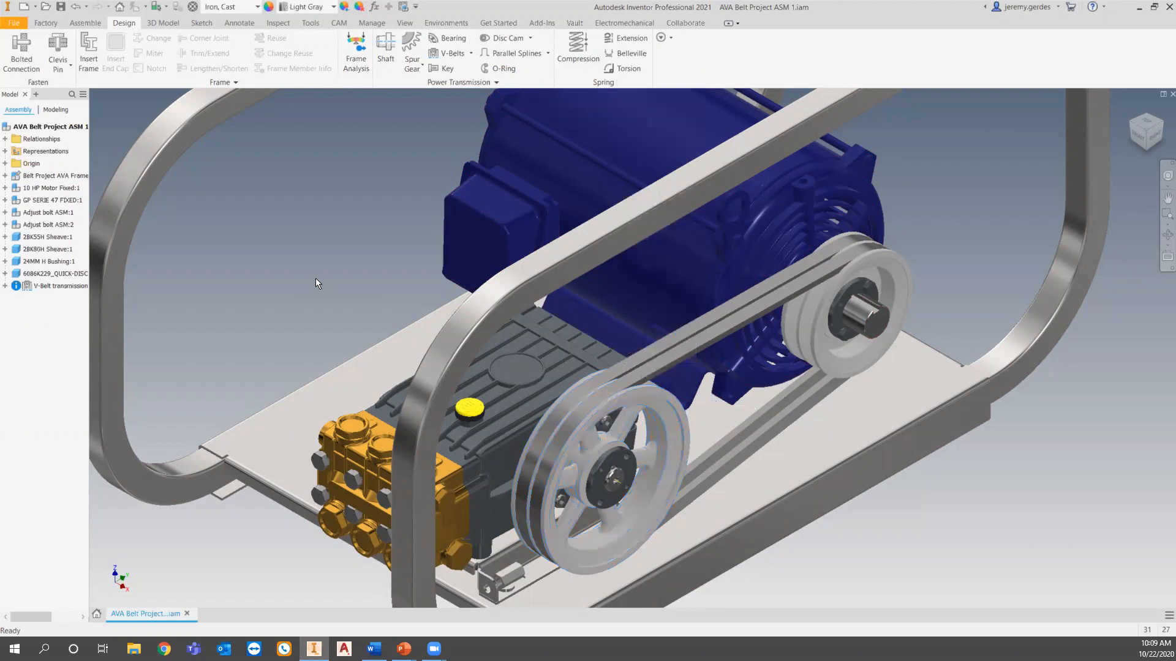
{"action": "right_click", "coordinate": [74, 285]}
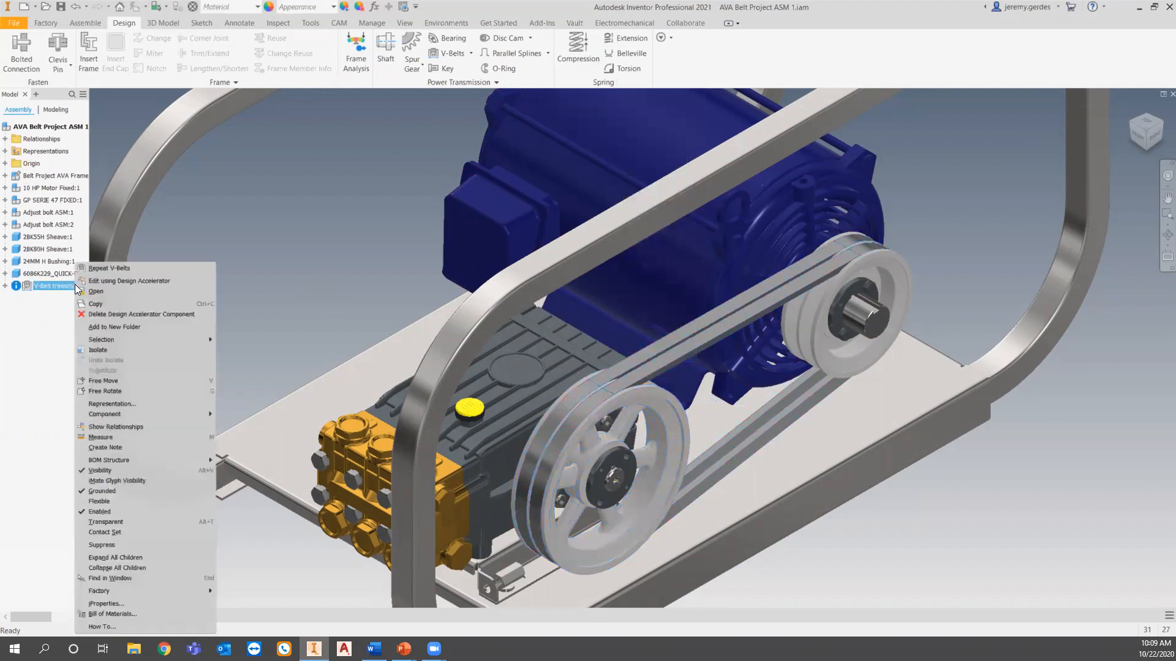
{"action": "left_click", "coordinate": [128, 279]}
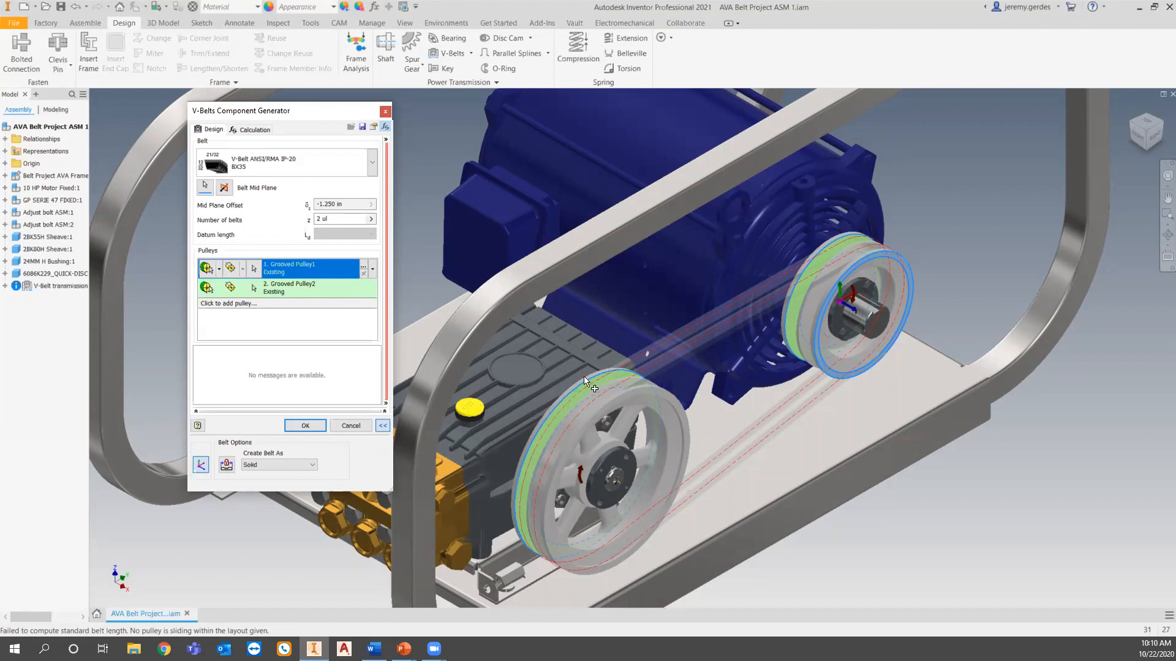
{"action": "left_click", "coordinate": [350, 426]}
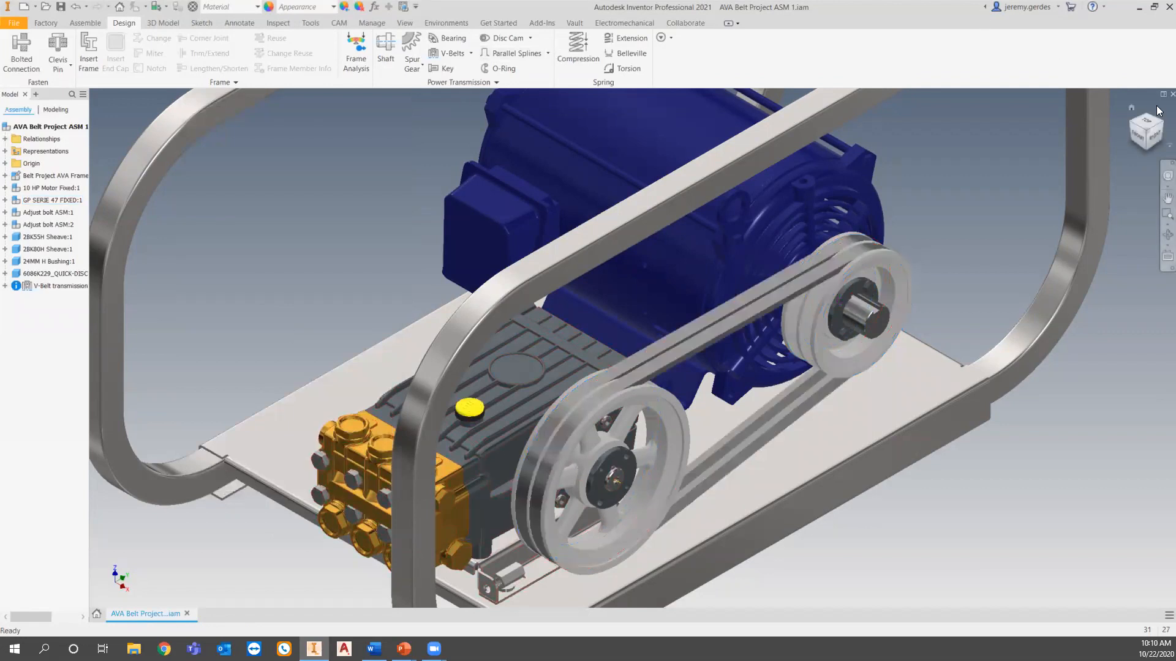
Close the AVA Belt Project ASM 1 assembly.
{"action": "left_click", "coordinate": [1171, 94]}
{"action": "left_click", "coordinate": [562, 338]}
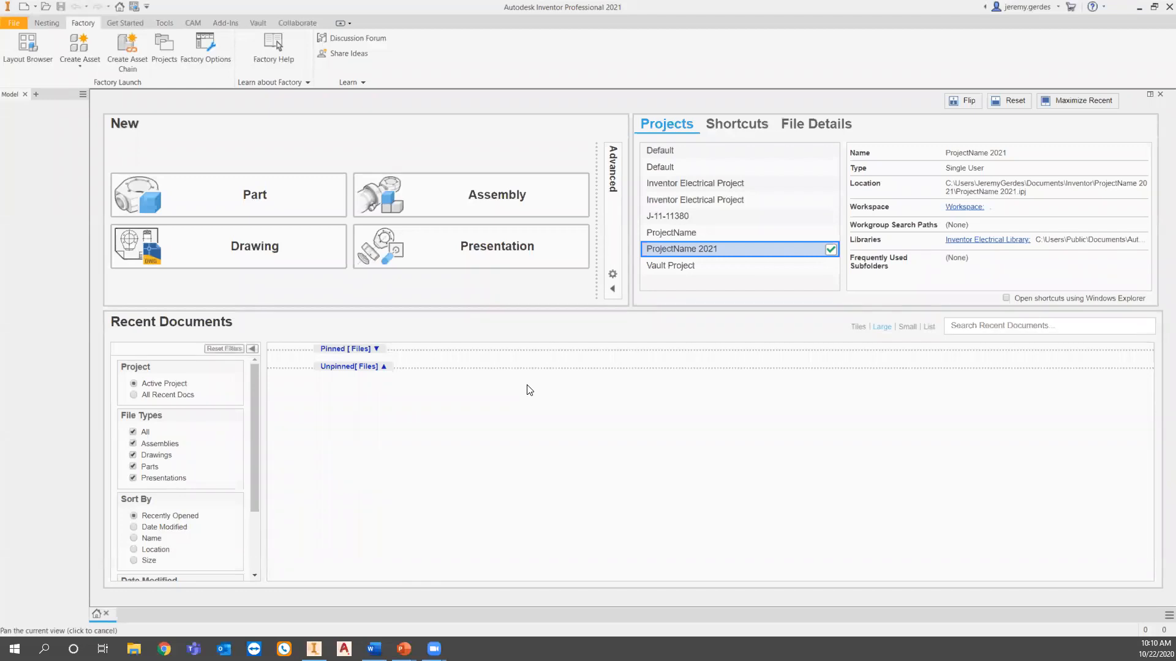
Open the AVA Belt Project ASM 2 assembly containing the frame, motor and pump without sheaves.
{"action": "key", "text": "alt+Tab"}
{"action": "left_click", "coordinate": [240, 286]}
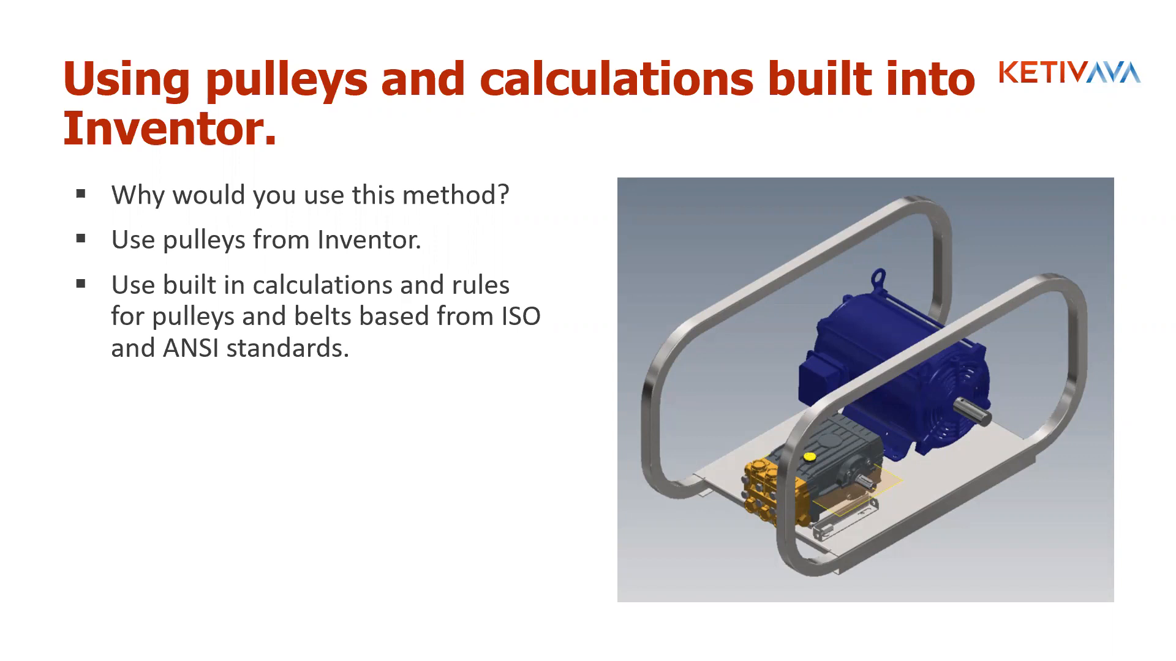
{"action": "key", "text": "alt+Tab"}
{"action": "left_click", "coordinate": [46, 8]}
{"action": "double_click", "coordinate": [606, 316]}
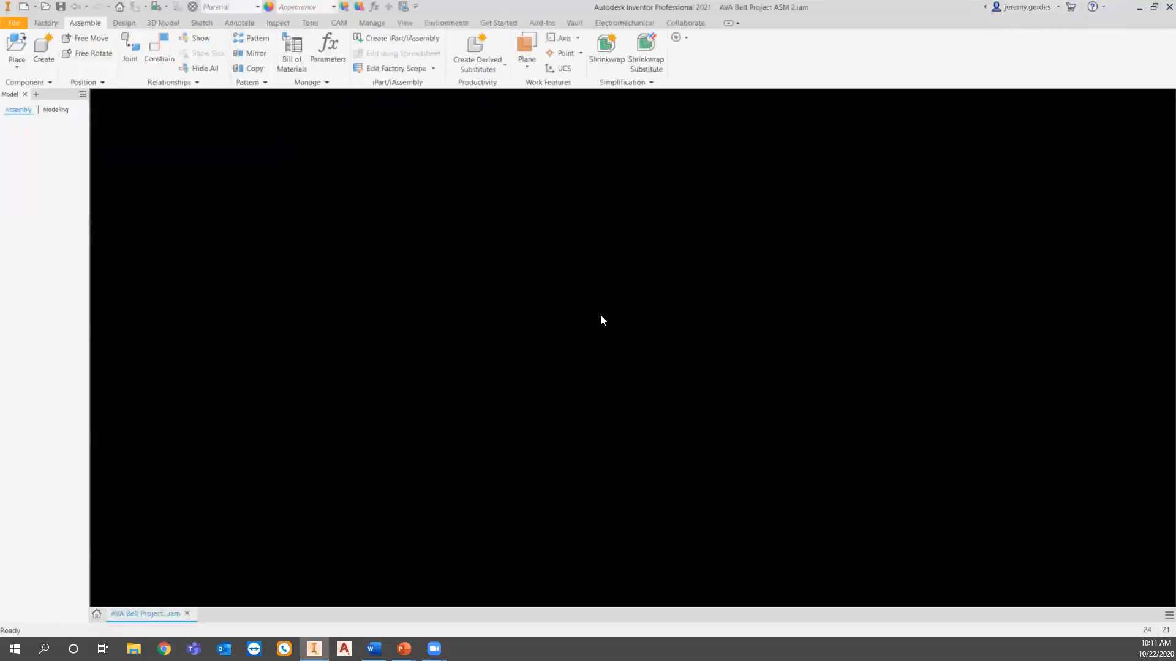
{"action": "scroll", "coordinate": [677, 429], "scroll_direction": "up", "scroll_amount": 3}
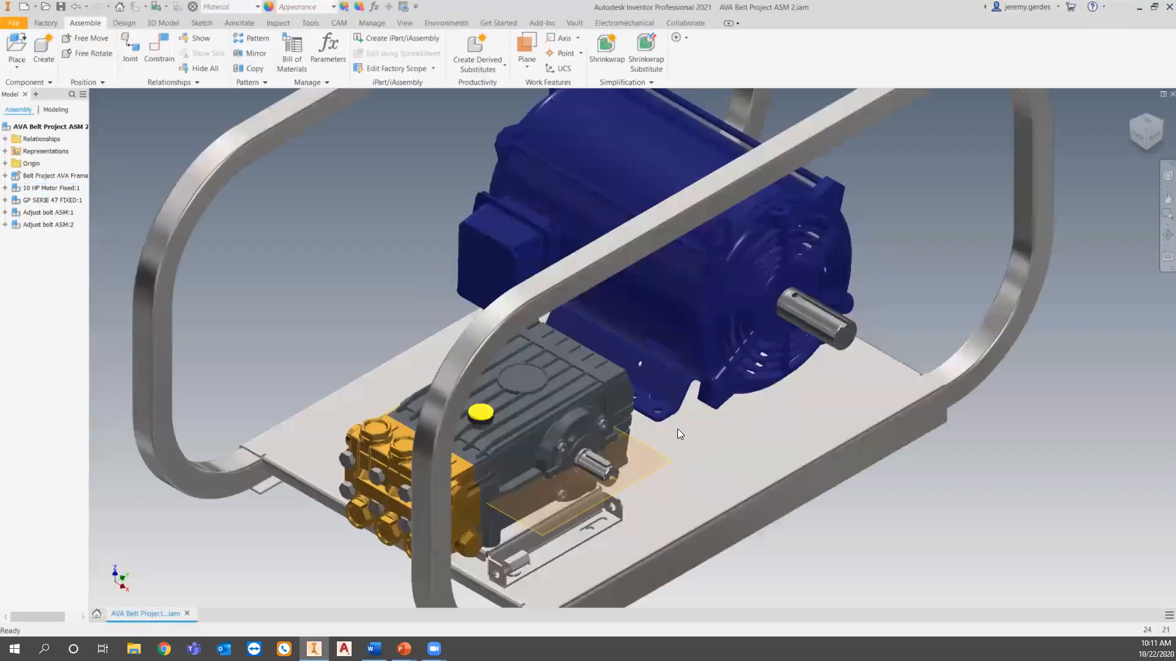
{"action": "scroll", "coordinate": [677, 429], "scroll_direction": "down", "scroll_amount": 2}
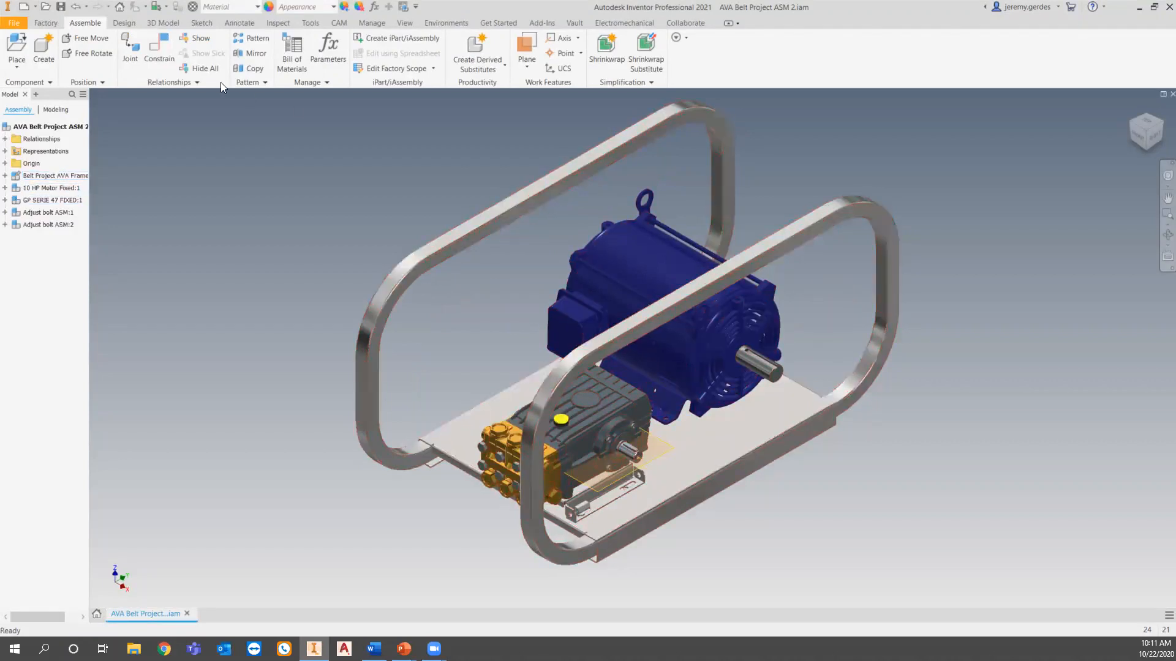
{"action": "left_click", "coordinate": [123, 22]}
{"action": "left_click", "coordinate": [449, 54]}
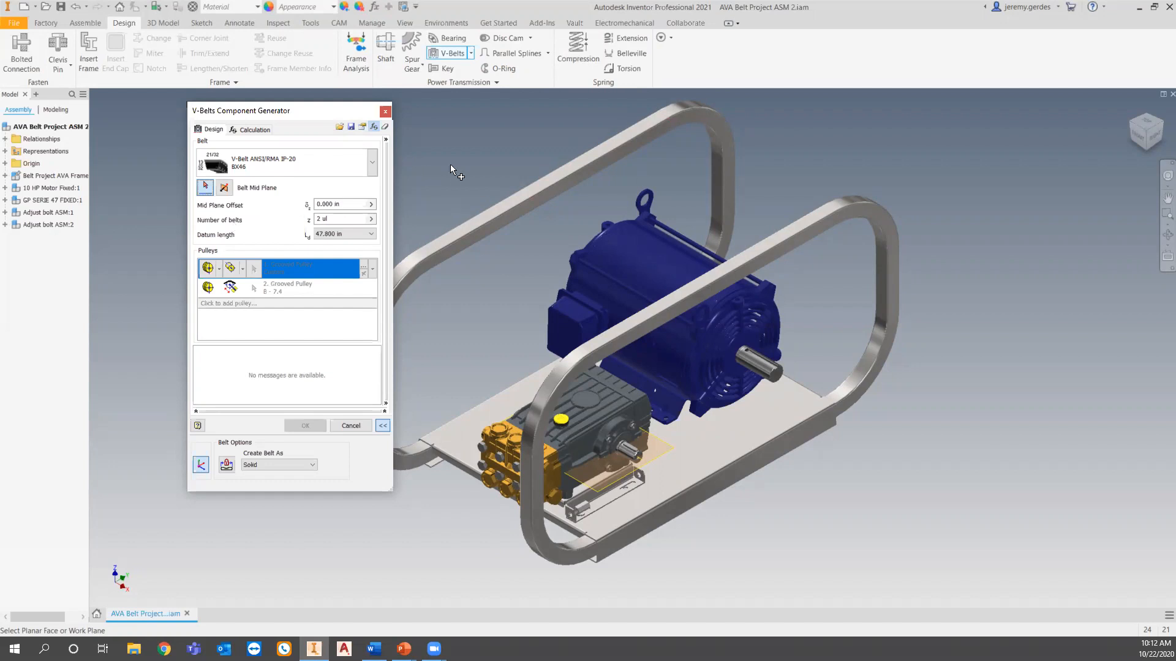
{"action": "left_click", "coordinate": [380, 113]}
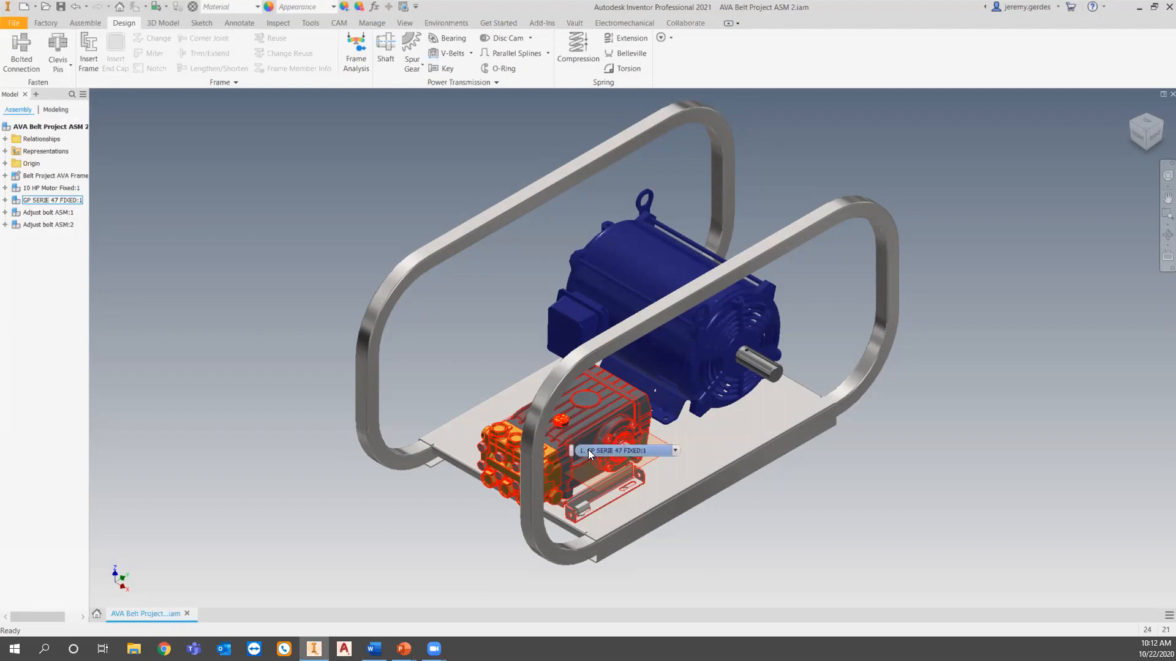
Shift the pump on its base to check its adjustment travel, and inspect the assembly from the front.
{"action": "left_click_drag", "start_coordinate": [573, 435], "coordinate": [609, 425]}
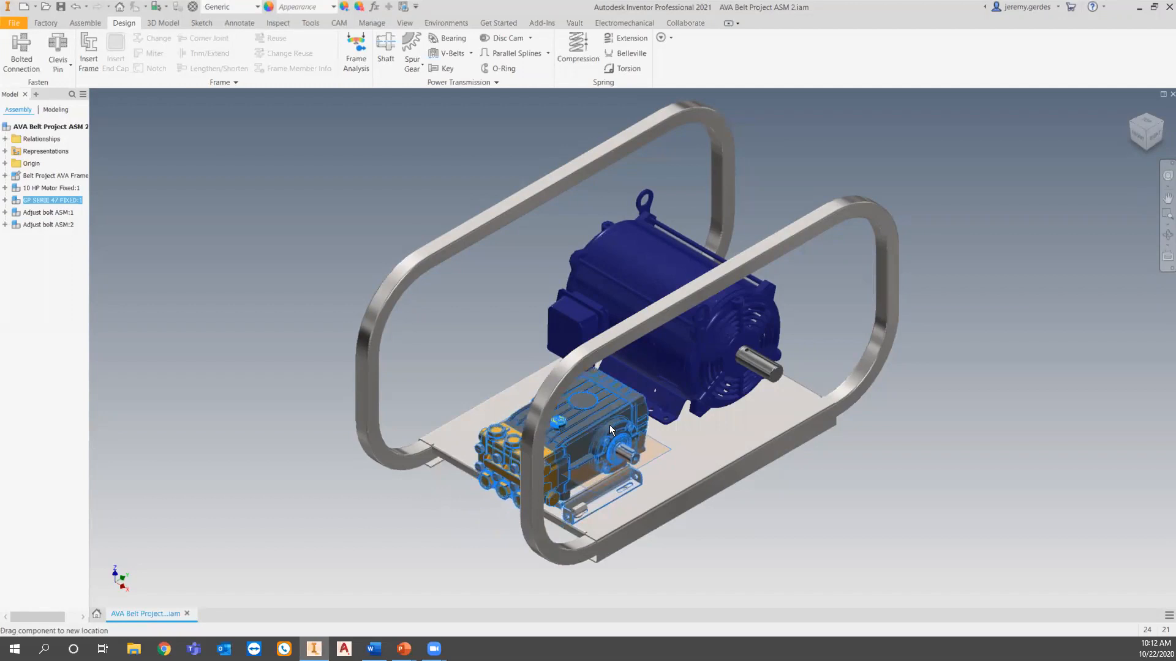
{"action": "middle_click_drag", "start_coordinate": [613, 522], "coordinate": [571, 336], "text": "shift"}
{"action": "left_click_drag", "start_coordinate": [556, 455], "coordinate": [776, 549]}
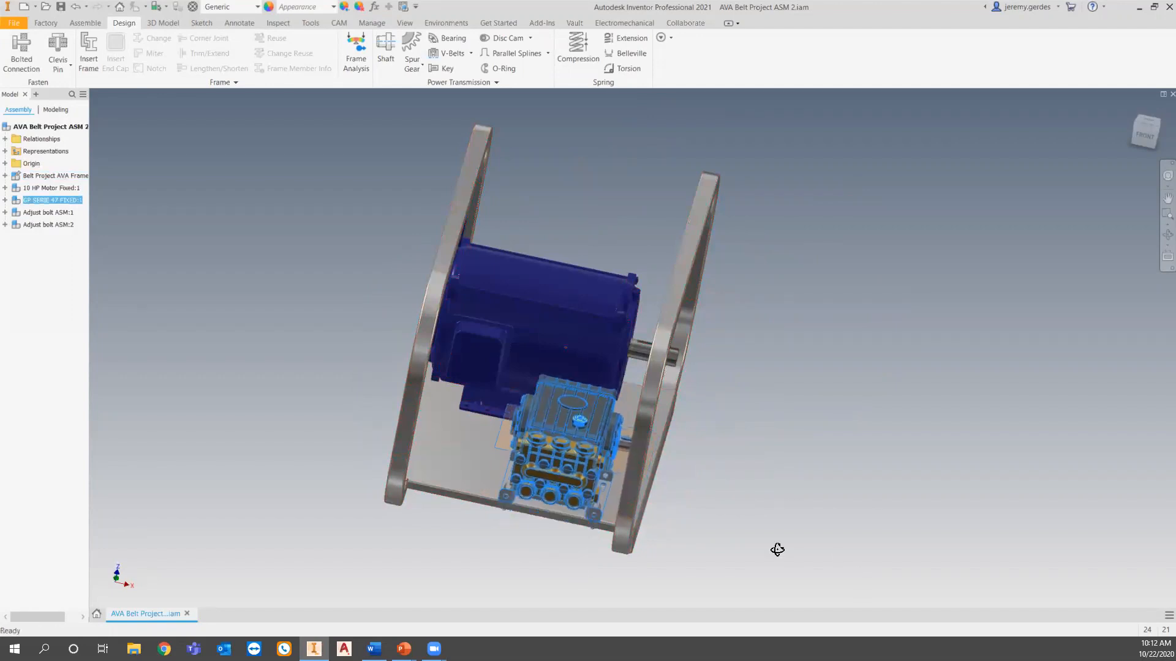
{"action": "middle_click_drag", "start_coordinate": [777, 549], "coordinate": [695, 556], "text": "shift"}
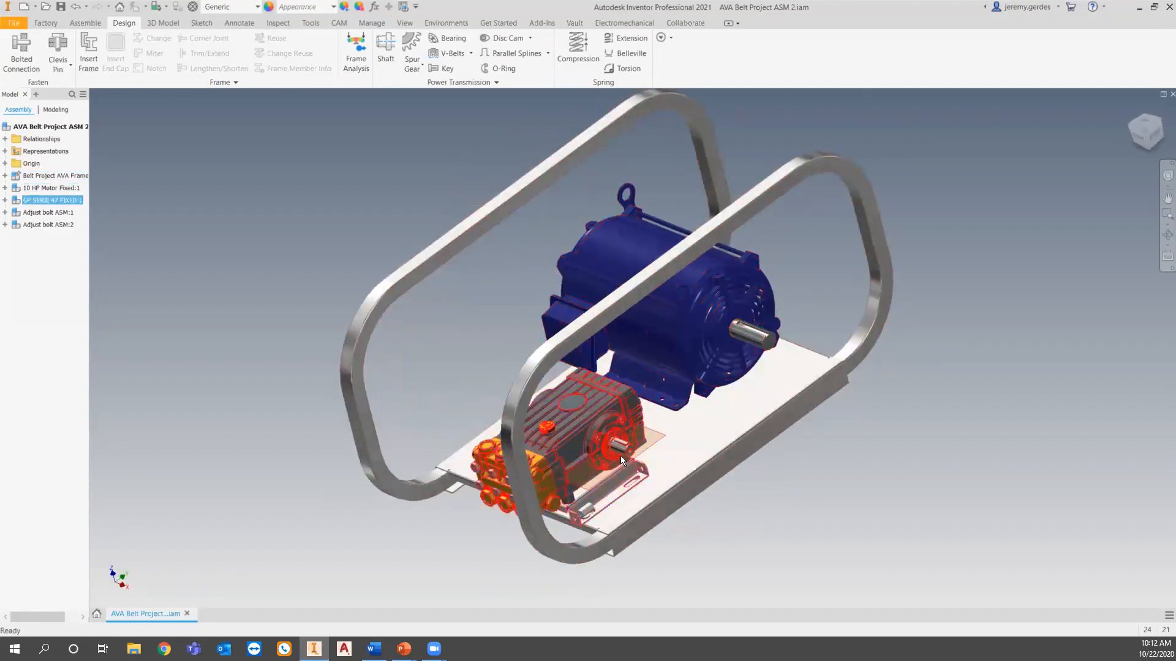
Start the V-Belts Component Generator, reset its calculation data and choose the BX ANSI/RMA IP-20 classical belt.
{"action": "left_click", "coordinate": [446, 59]}
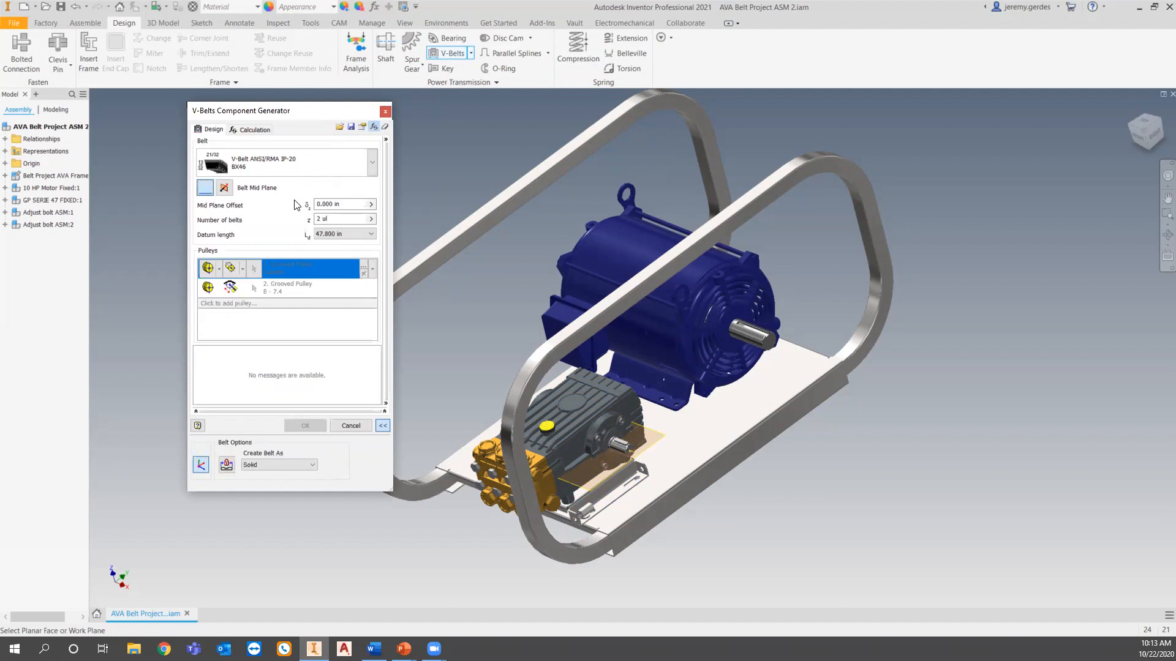
{"action": "left_click", "coordinate": [385, 128]}
{"action": "left_click", "coordinate": [634, 373]}
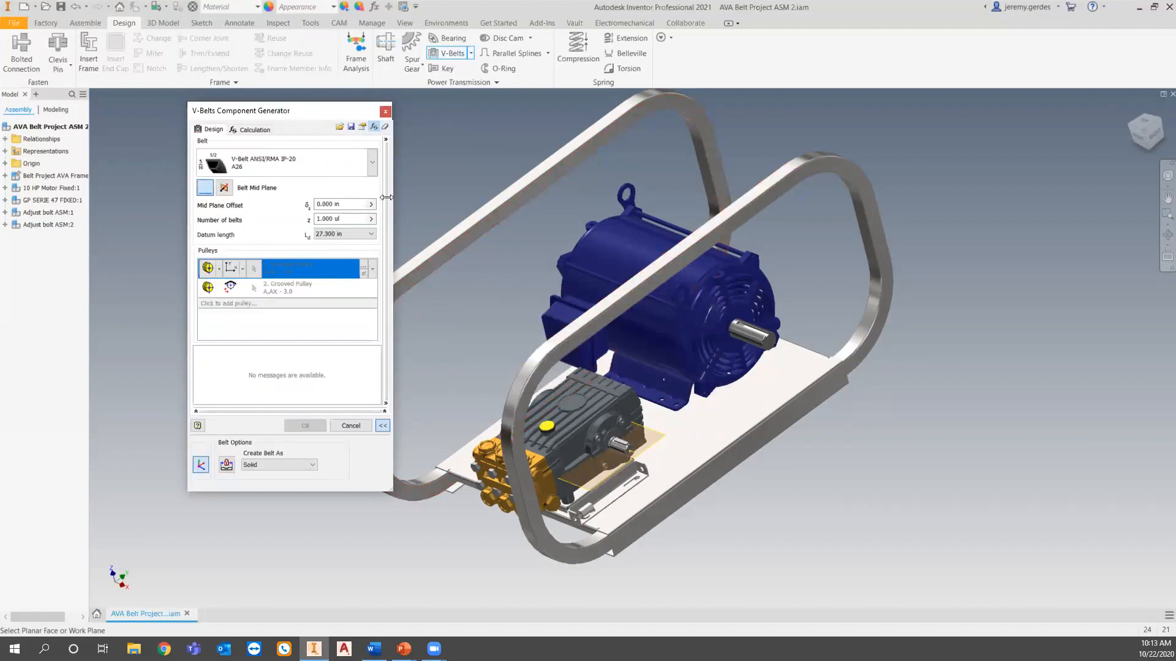
{"action": "left_click", "coordinate": [372, 163]}
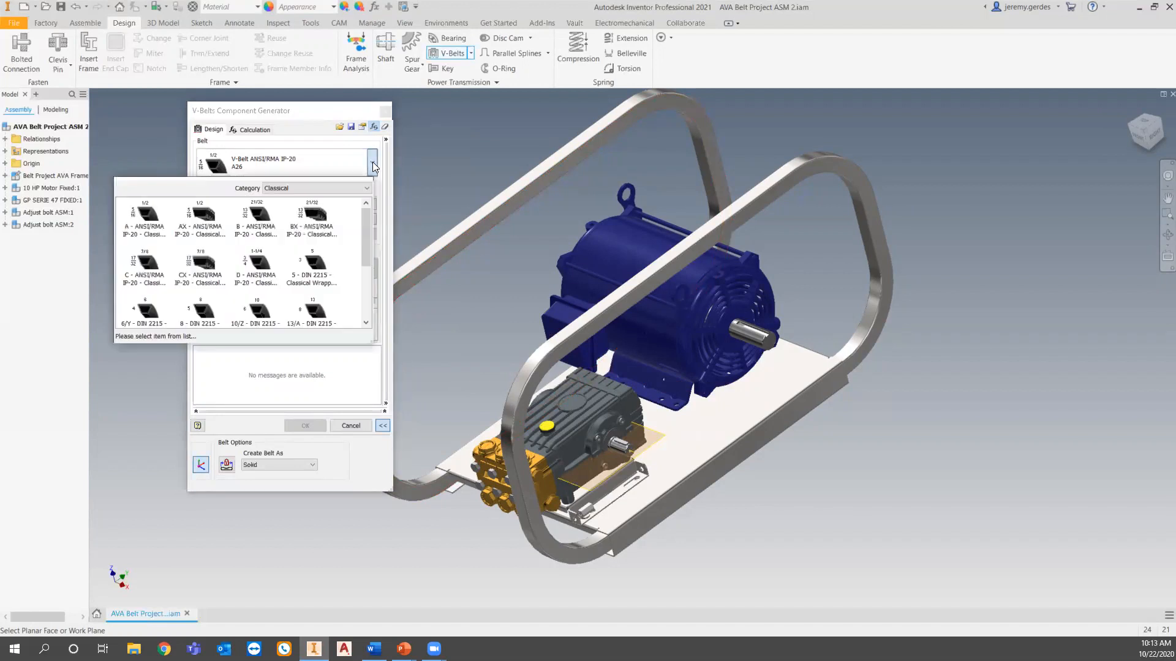
{"action": "left_click", "coordinate": [328, 218]}
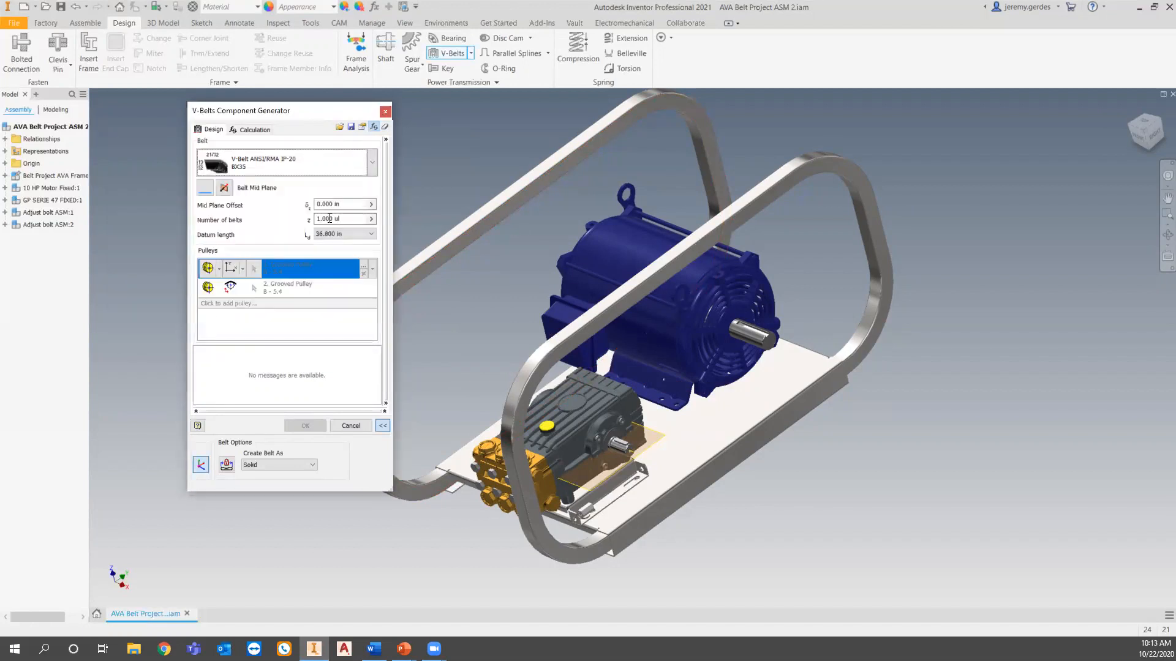
Define the belt mid plane on the end face of the motor shaft.
{"action": "left_click", "coordinate": [206, 188]}
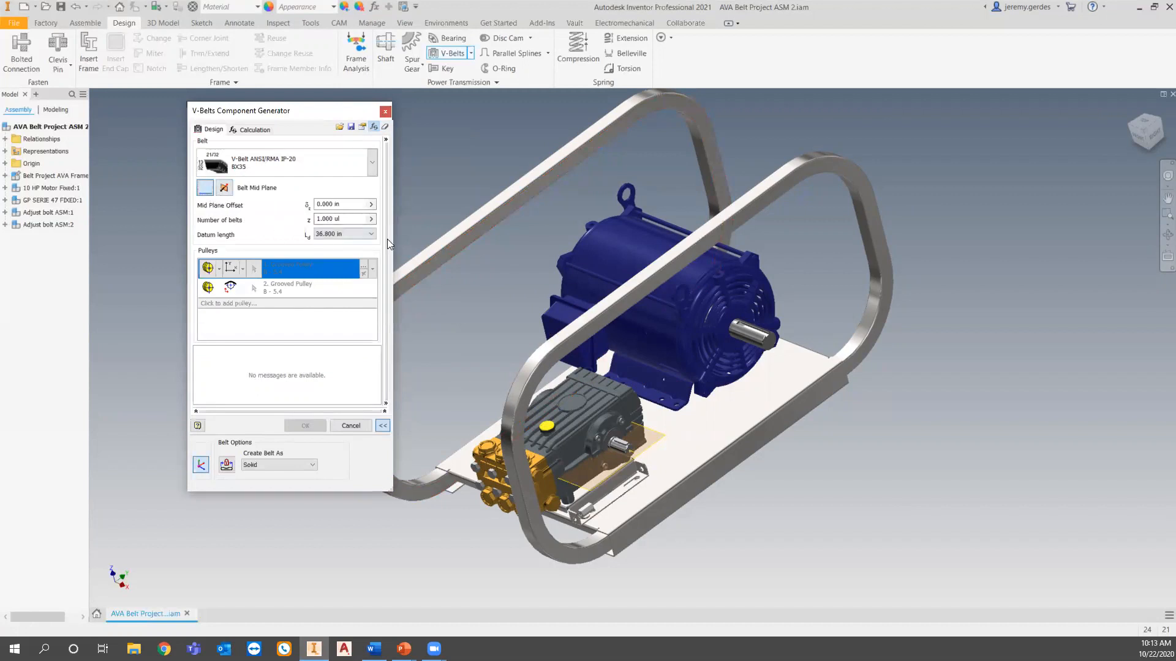
{"action": "left_click", "coordinate": [812, 365]}
{"action": "scroll", "coordinate": [813, 365], "scroll_direction": "down", "scroll_amount": 4}
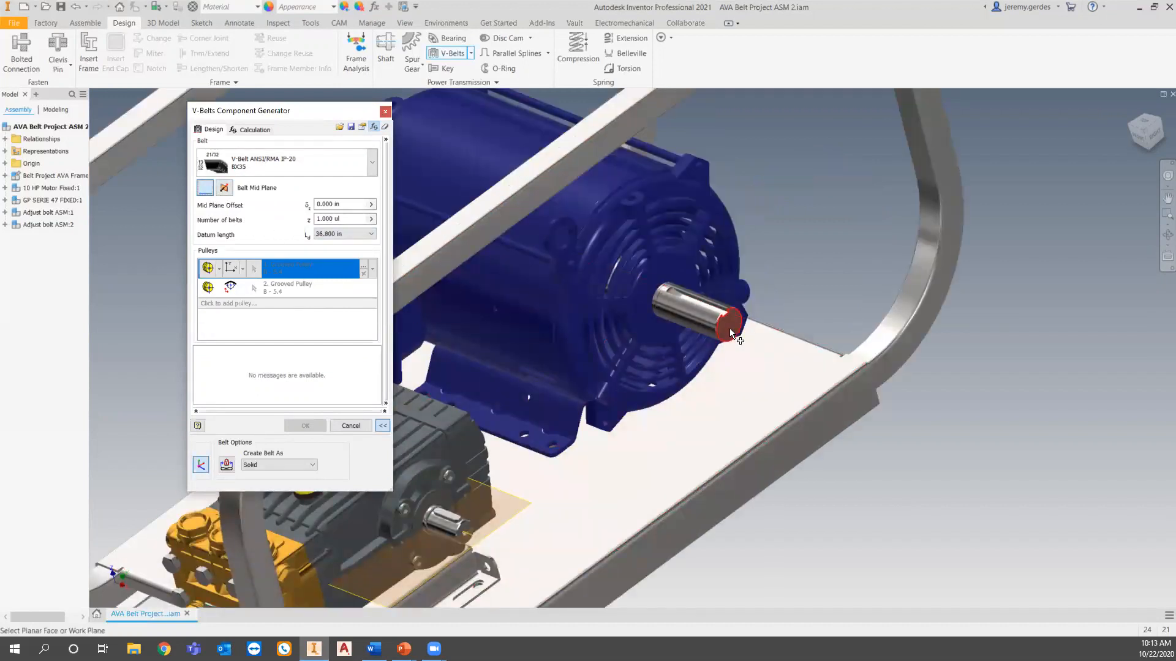
{"action": "left_click", "coordinate": [729, 328]}
{"action": "scroll", "coordinate": [732, 345], "scroll_direction": "up", "scroll_amount": 4}
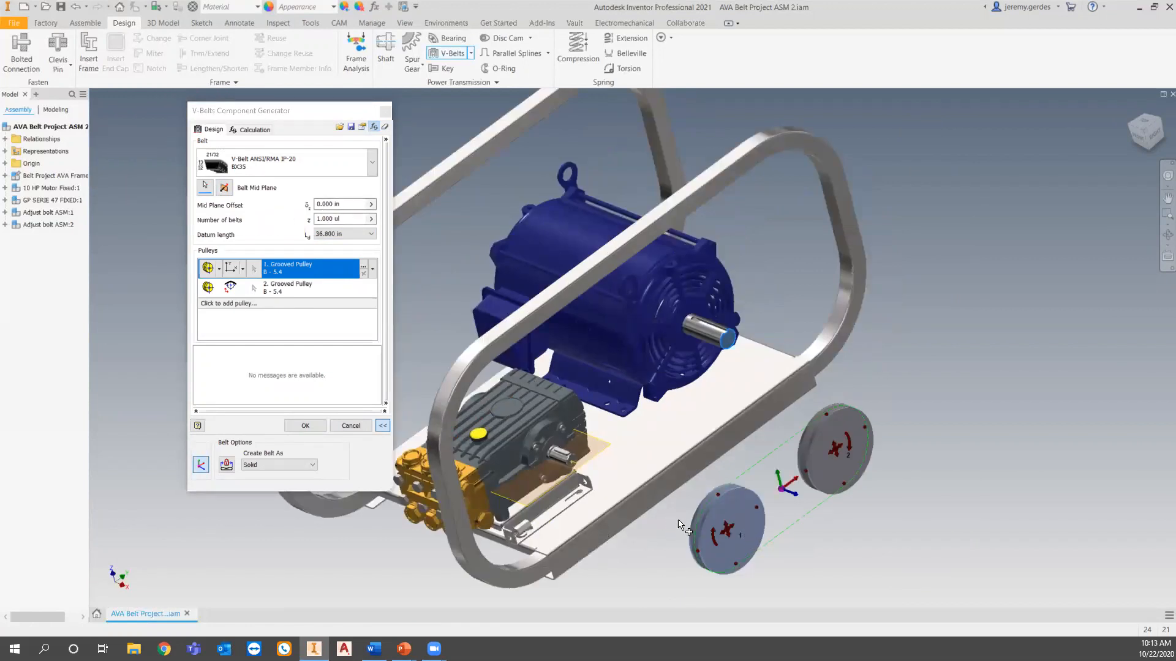
{"action": "middle_click_drag", "start_coordinate": [753, 536], "coordinate": [775, 520], "text": "shift"}
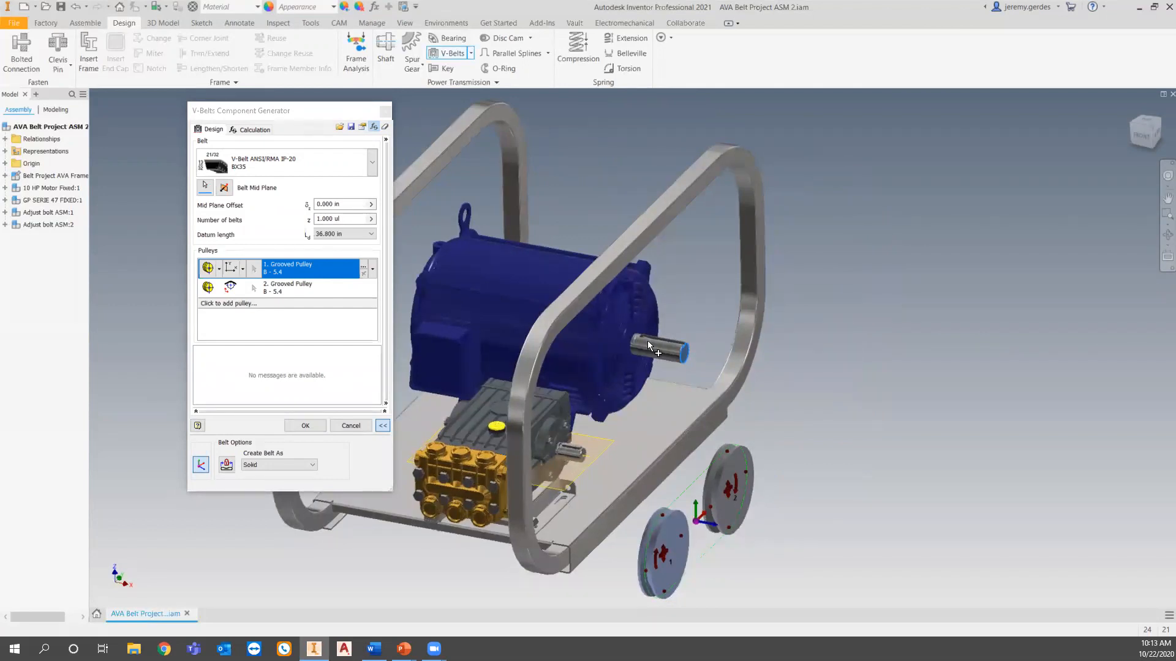
Keep the first grooved pulley as a Component and set the number of belts to 2.
{"action": "left_click", "coordinate": [218, 269]}
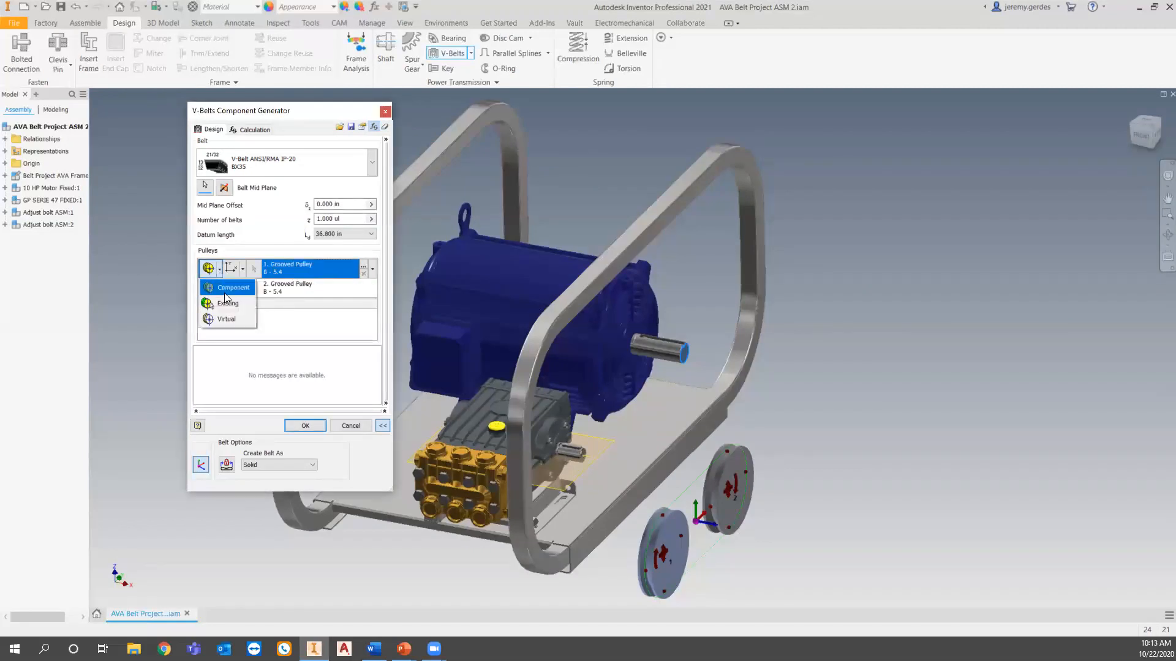
{"action": "left_click", "coordinate": [225, 295]}
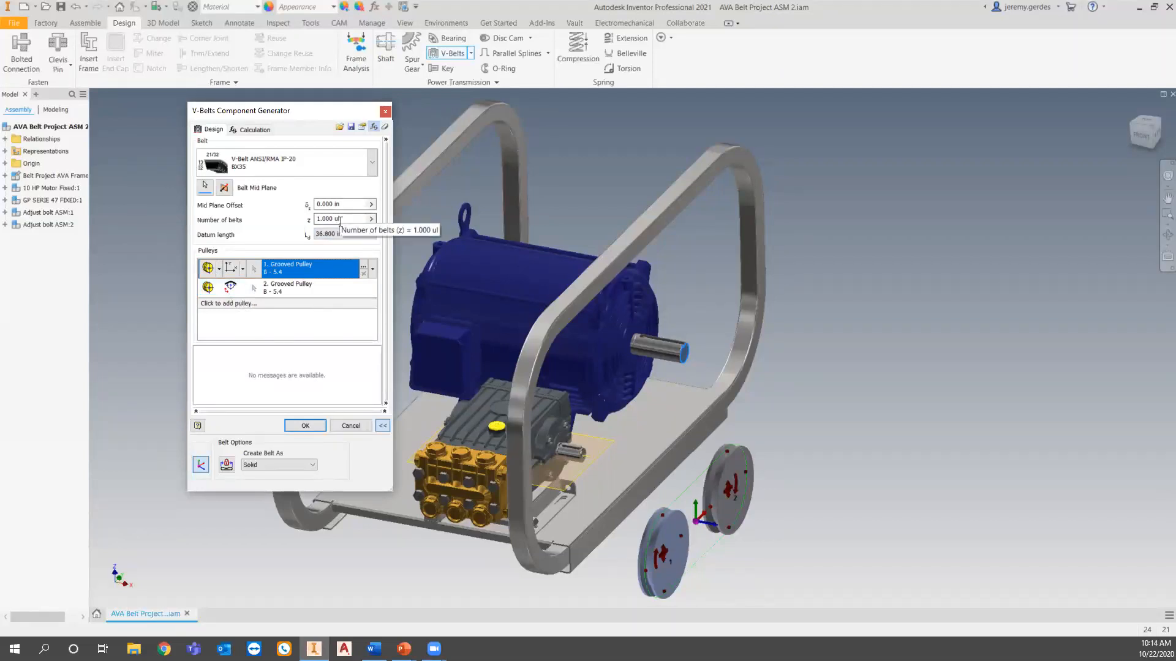
{"action": "left_click_drag", "start_coordinate": [340, 221], "coordinate": [302, 224]}
{"action": "type", "text": "2"}
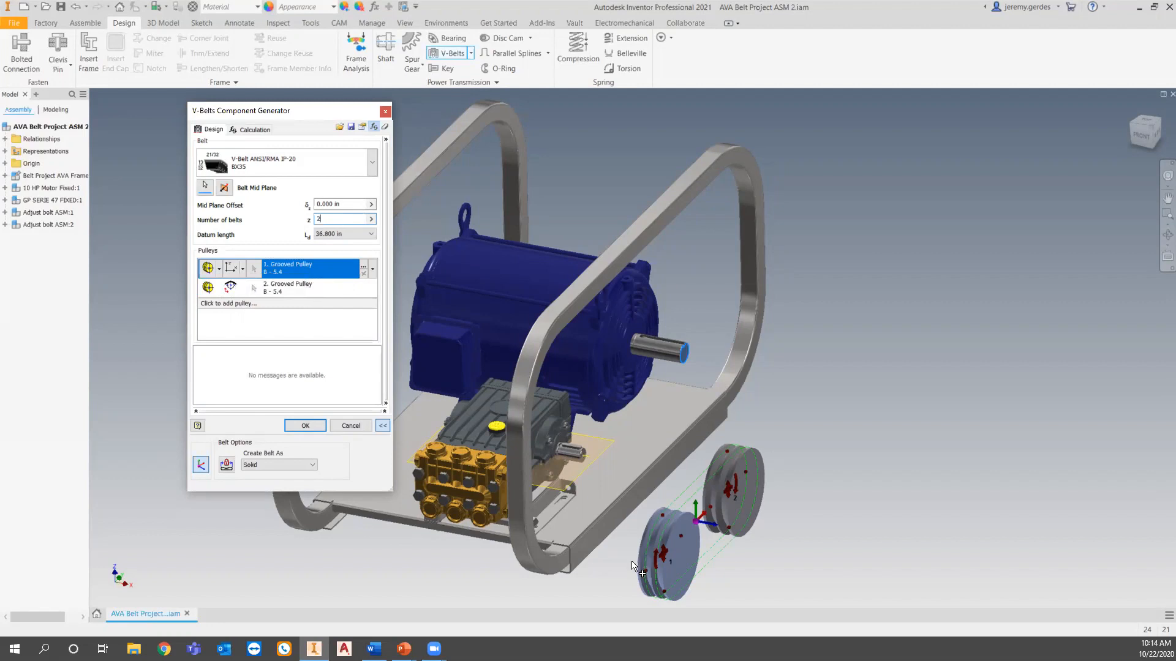
Fix the first grooved pulley's position by selected geometry, using the cylindrical face of the motor shaft.
{"action": "left_click", "coordinate": [219, 270]}
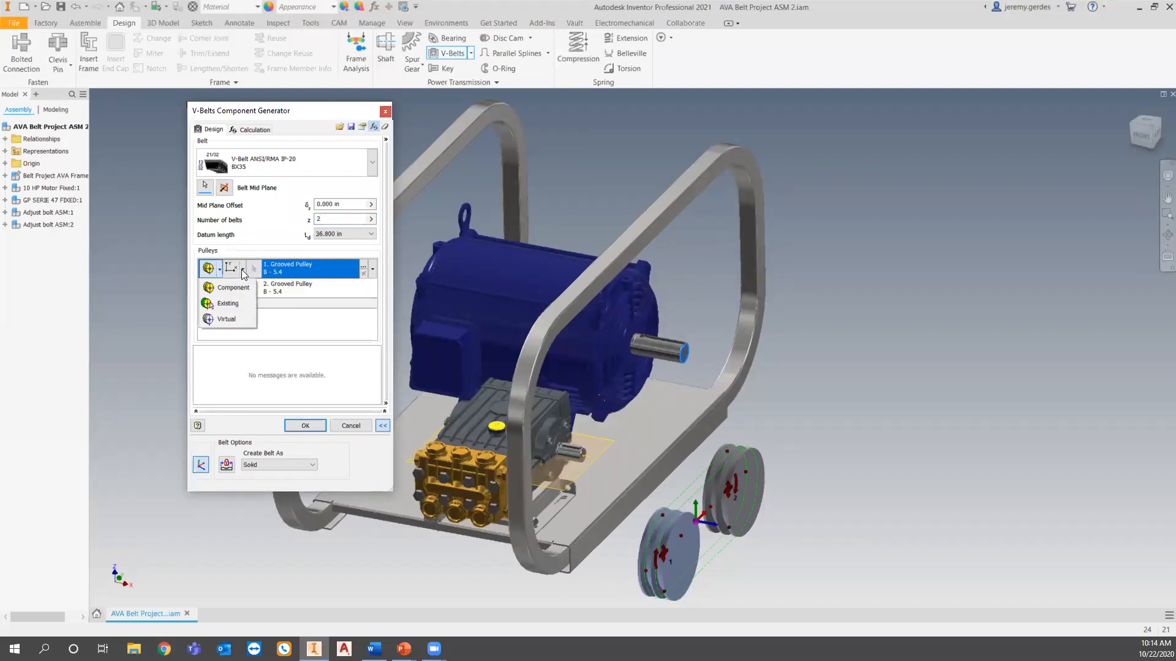
{"action": "left_click", "coordinate": [242, 270]}
{"action": "left_click", "coordinate": [242, 270]}
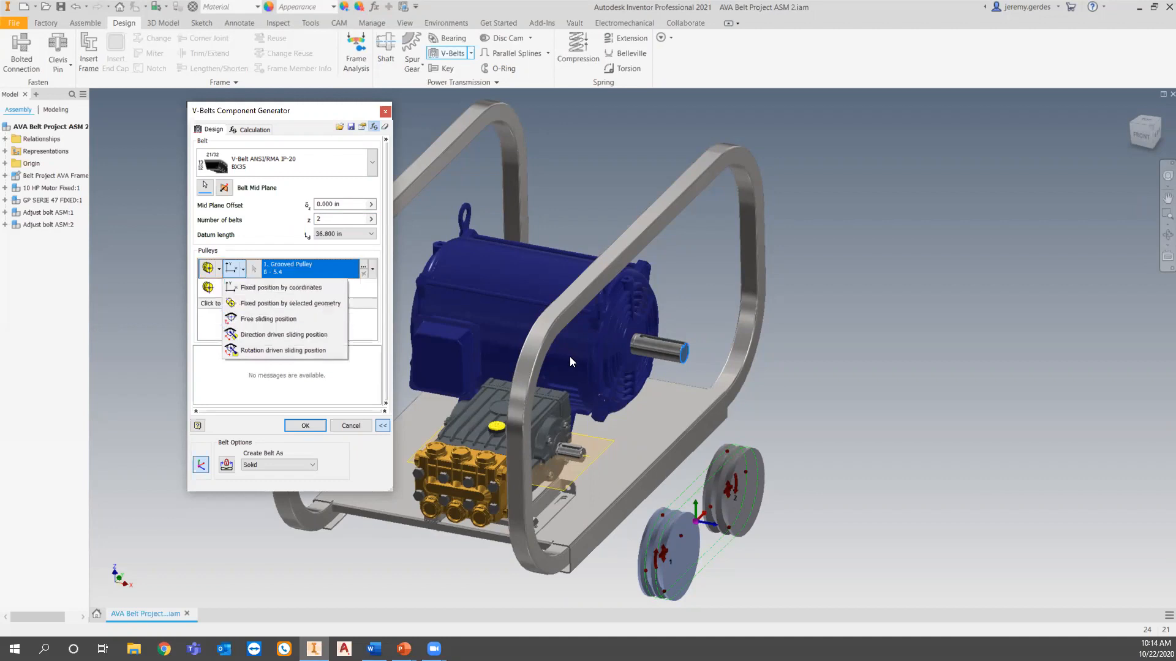
{"action": "left_click", "coordinate": [321, 303]}
{"action": "left_click", "coordinate": [666, 354]}
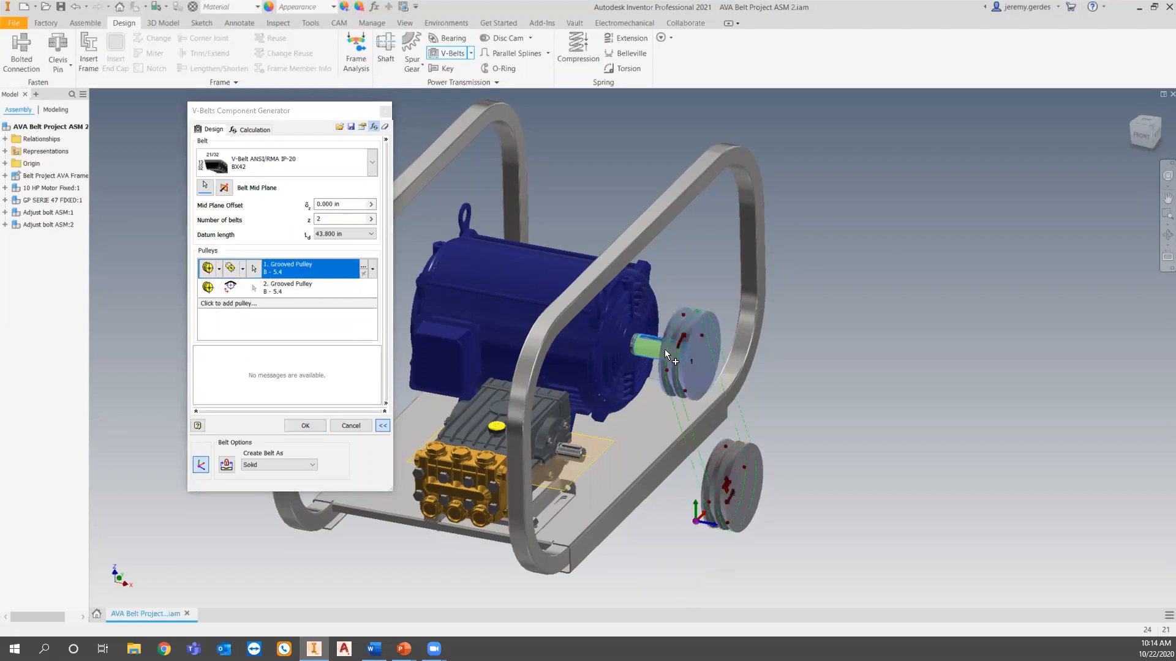
Set the belt mid plane offset to -1.75 in so the pulley sits on the motor shaft.
{"action": "scroll", "coordinate": [652, 356], "scroll_direction": "up", "scroll_amount": 3}
{"action": "scroll", "coordinate": [675, 456], "scroll_direction": "down", "scroll_amount": 2}
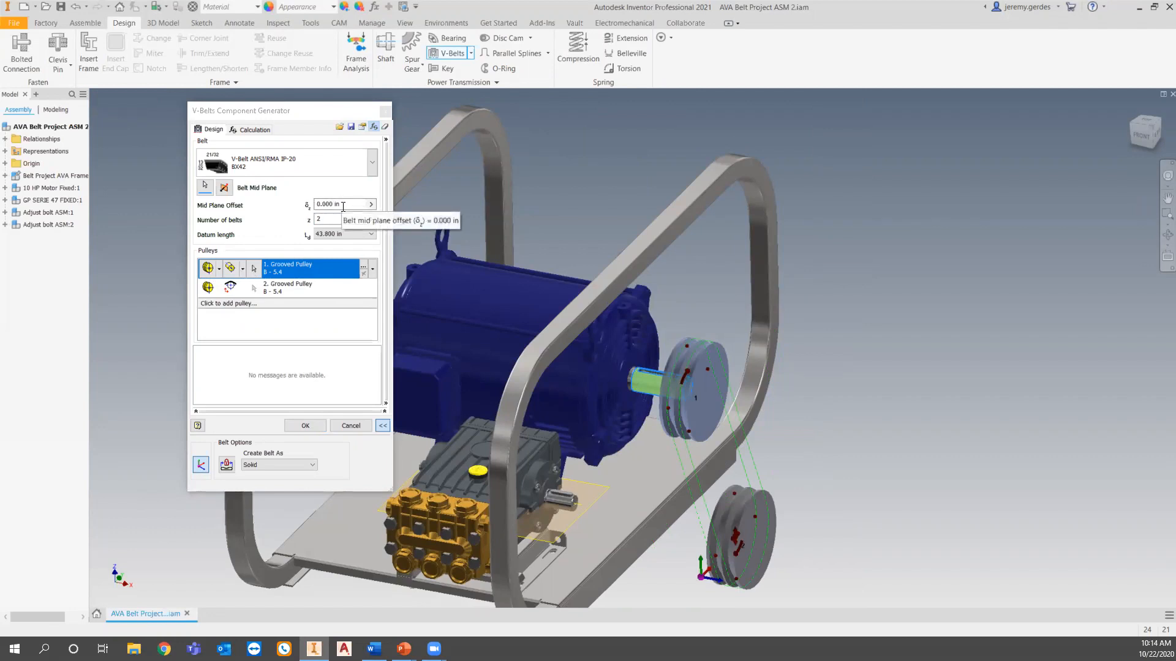
{"action": "middle_click_drag", "start_coordinate": [691, 469], "coordinate": [671, 385], "text": "shift"}
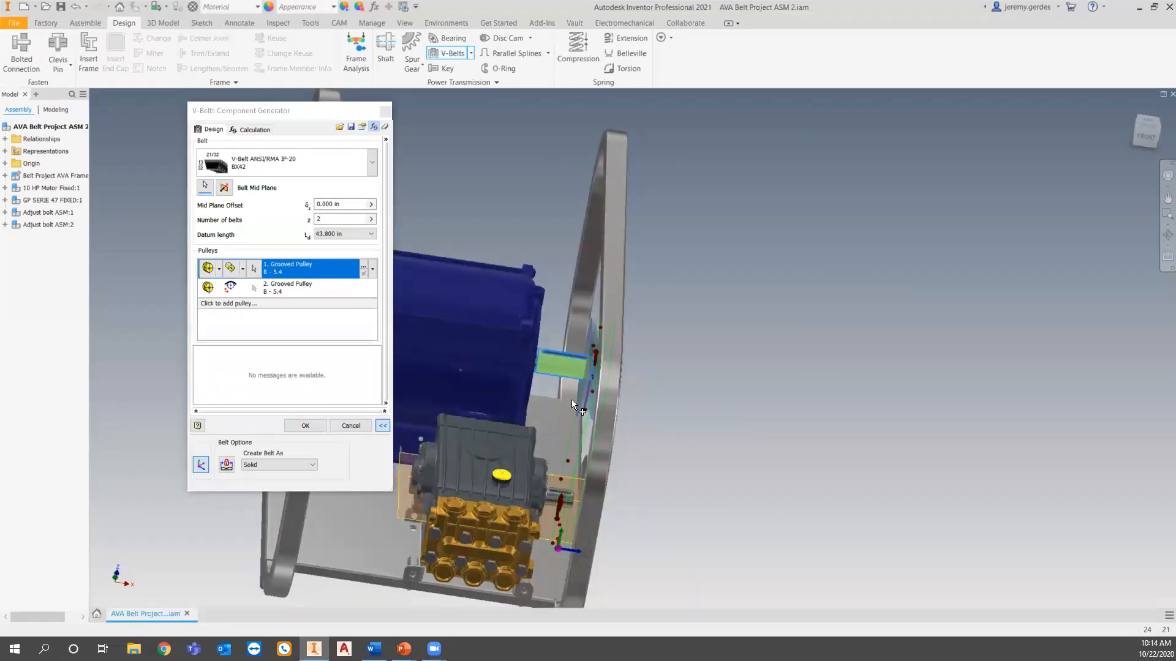
{"action": "middle_click_drag", "start_coordinate": [769, 472], "coordinate": [704, 453], "text": "shift"}
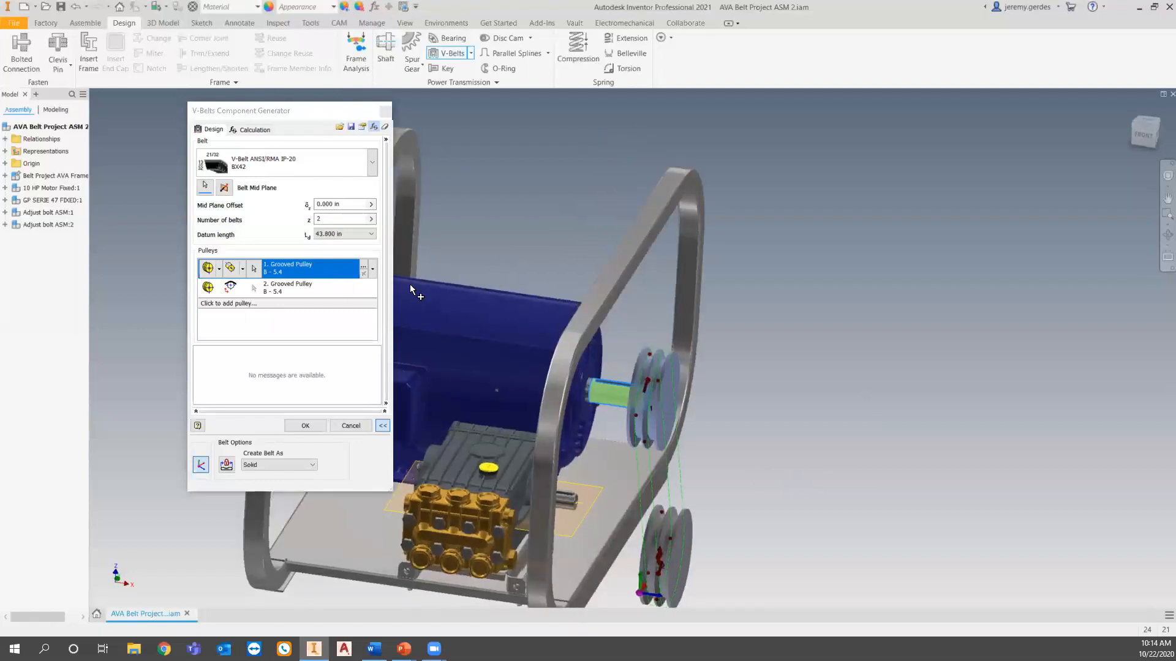
{"action": "left_click", "coordinate": [303, 206]}
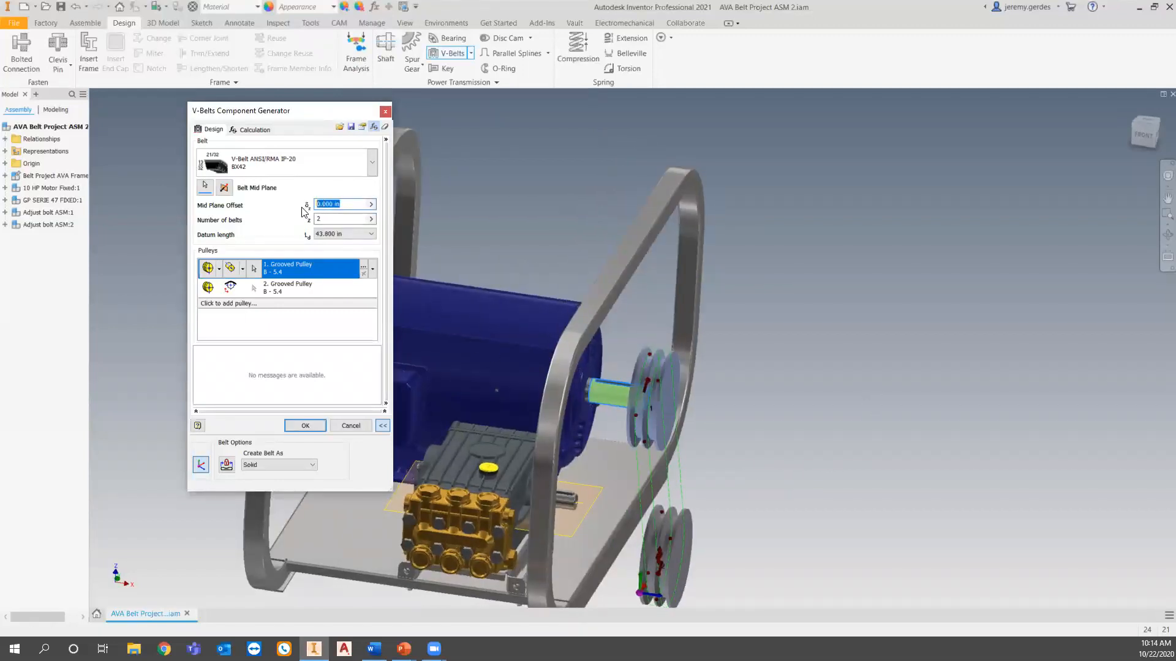
{"action": "type", "text": "-1.75"}
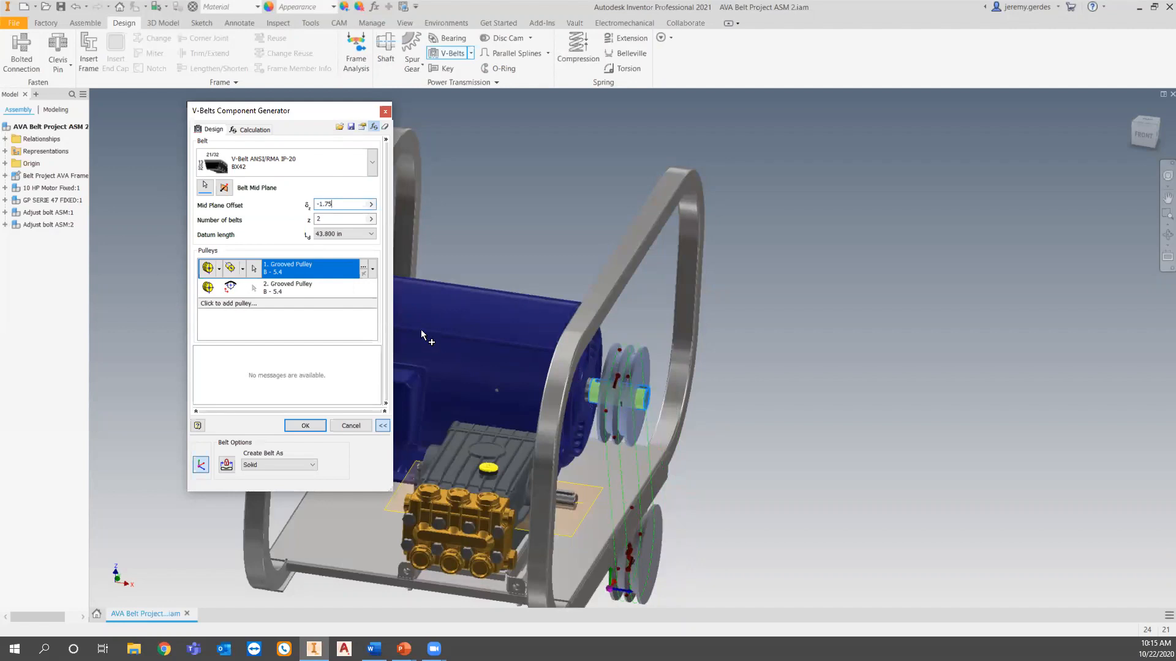
Open the first grooved pulley's properties and review the parameters and standard values offered for its diameter.
{"action": "left_click", "coordinate": [363, 269]}
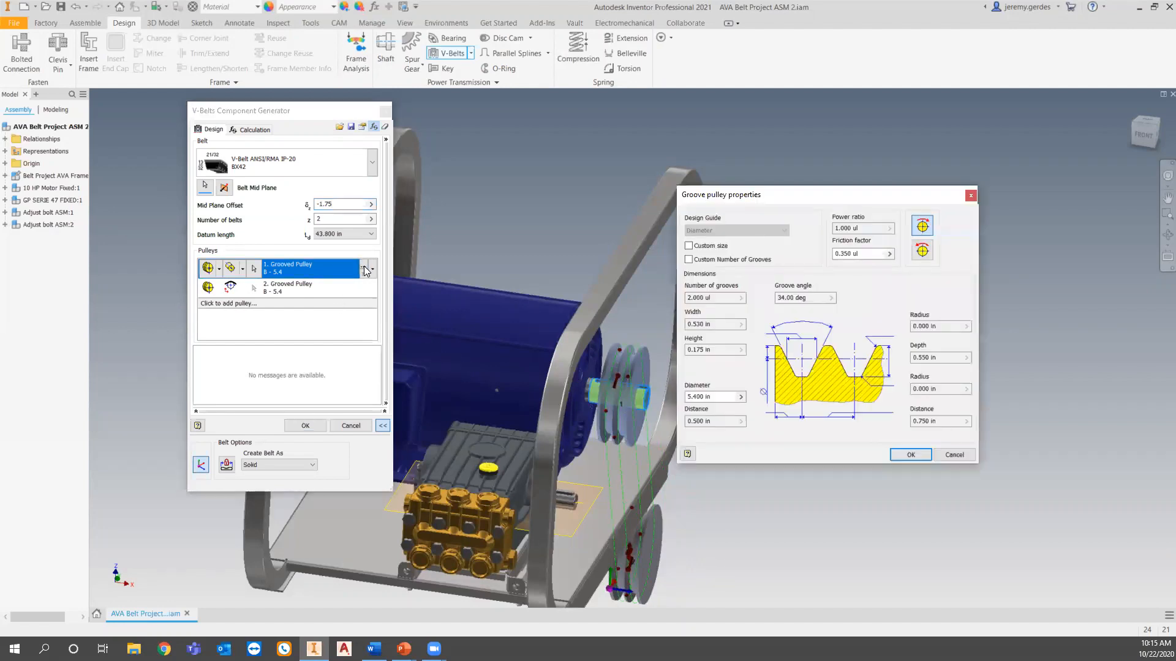
{"action": "left_click", "coordinate": [741, 398]}
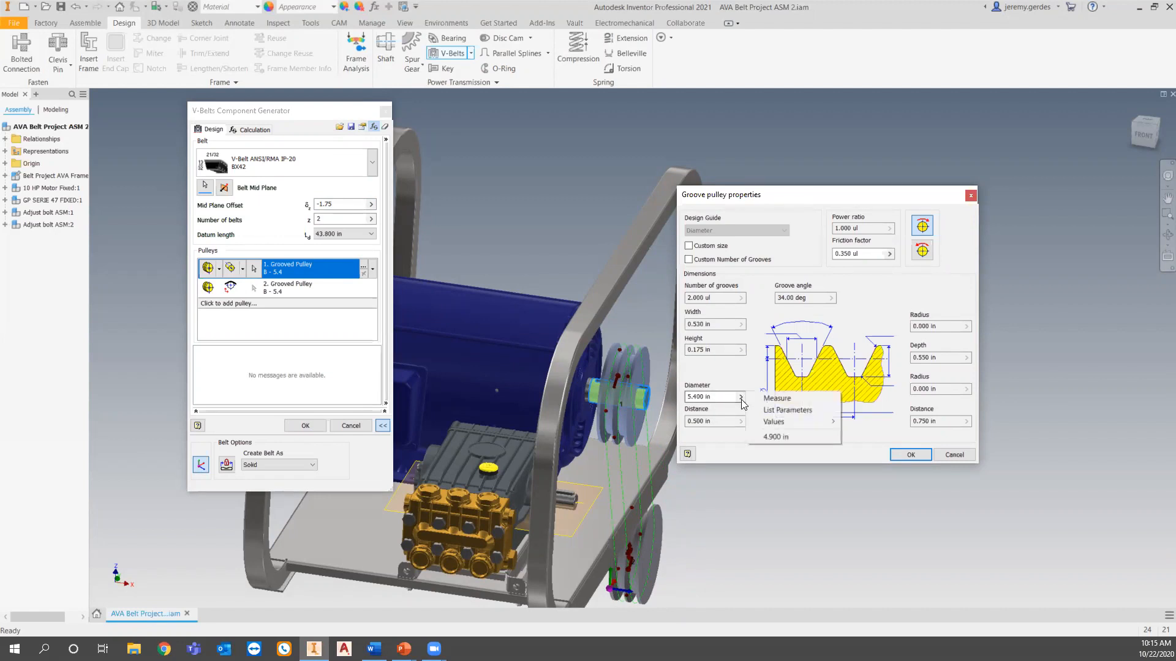
{"action": "left_click", "coordinate": [775, 411]}
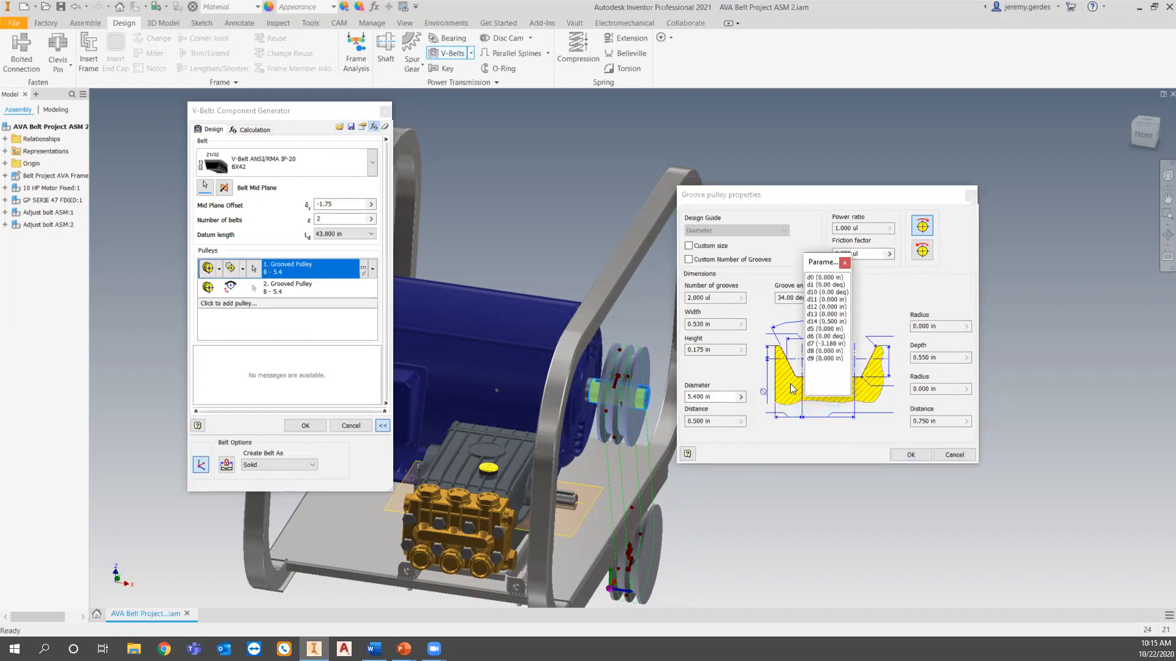
{"action": "left_click", "coordinate": [845, 263]}
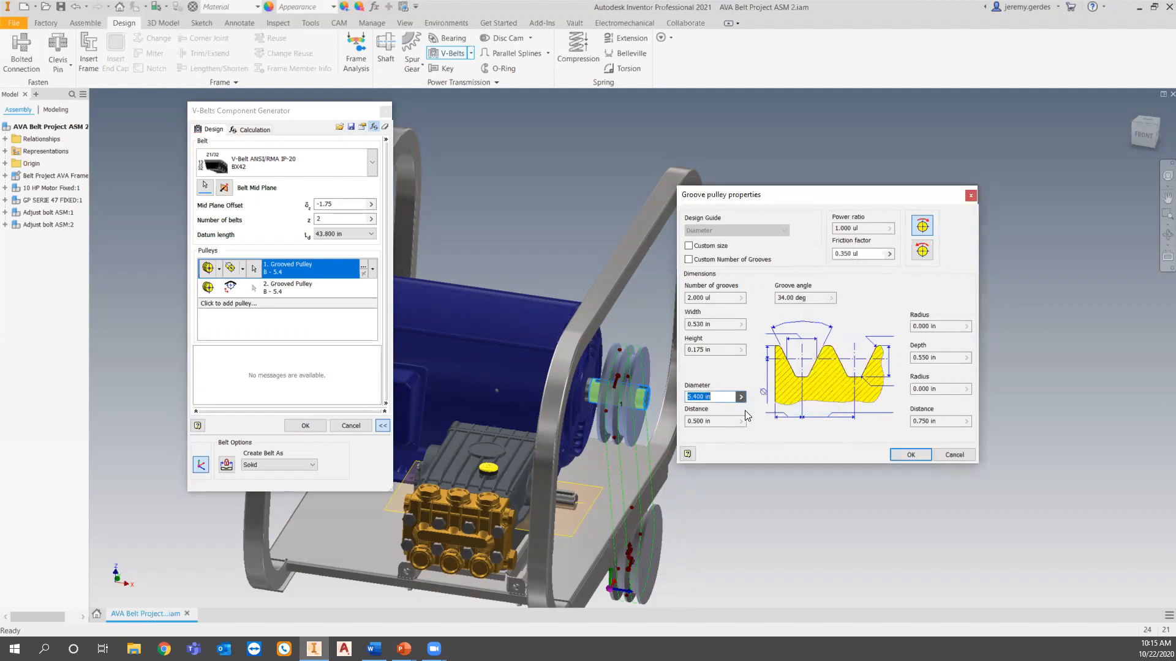
{"action": "left_click", "coordinate": [741, 398]}
{"action": "mouse_move", "coordinate": [772, 421]}
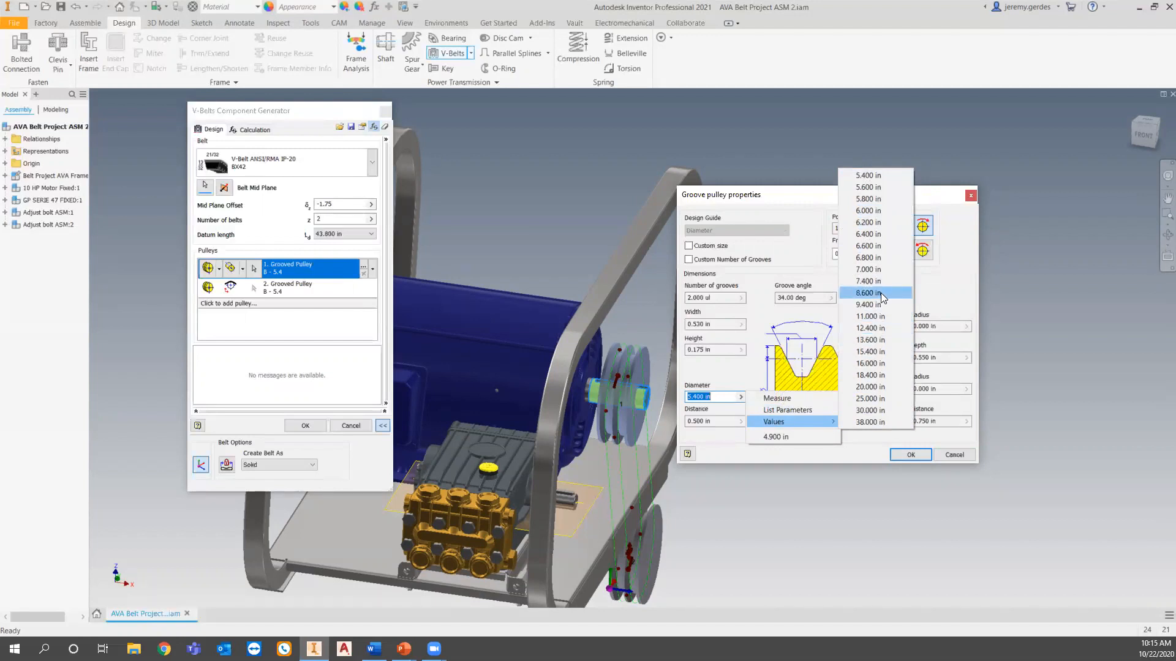
Give the first grooved pulley a custom diameter of 4.9 in.
{"action": "left_click", "coordinate": [725, 396]}
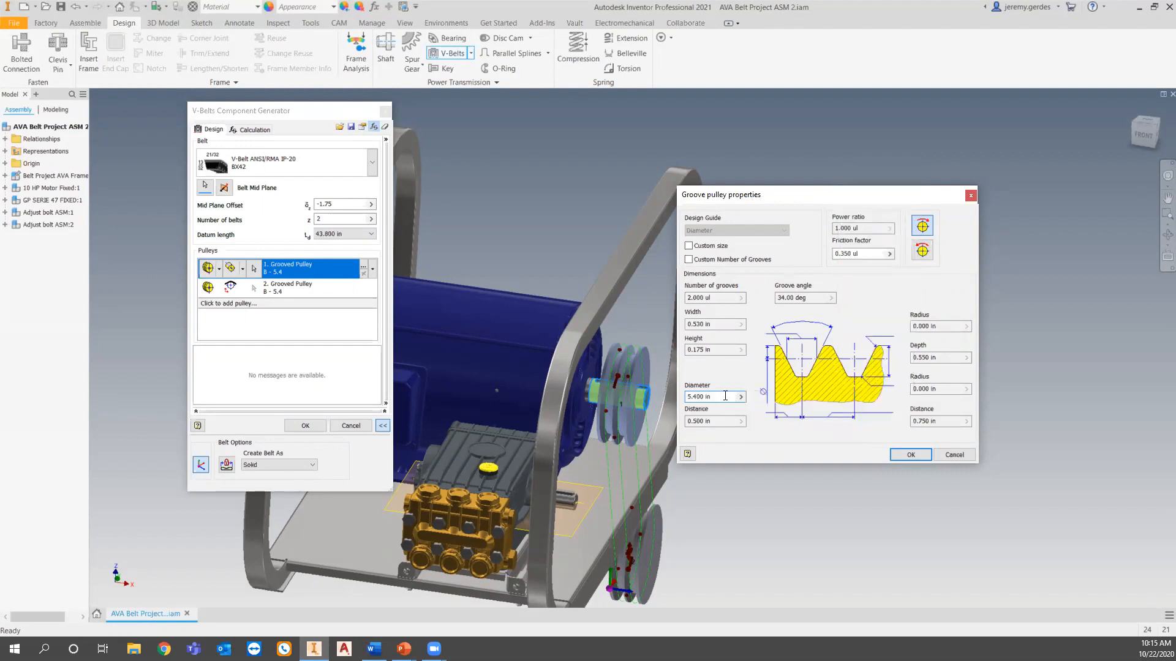
{"action": "left_click_drag", "start_coordinate": [711, 397], "coordinate": [684, 397]}
{"action": "type", "text": "4."}
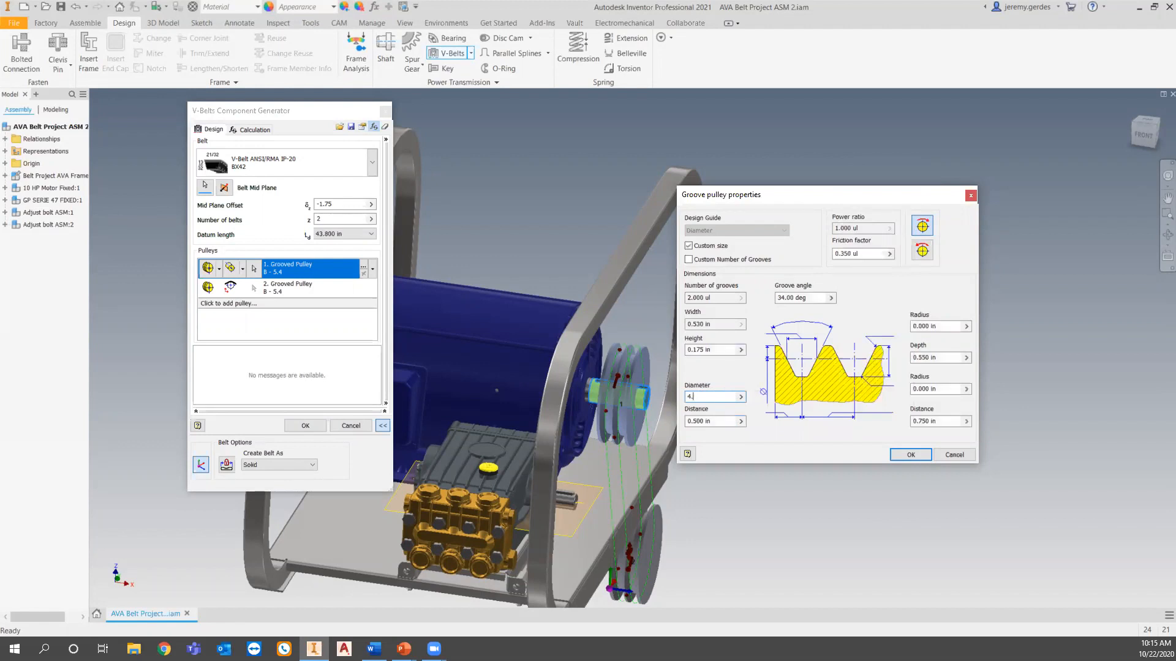
{"action": "type", "text": "9"}
{"action": "left_click", "coordinate": [911, 455]}
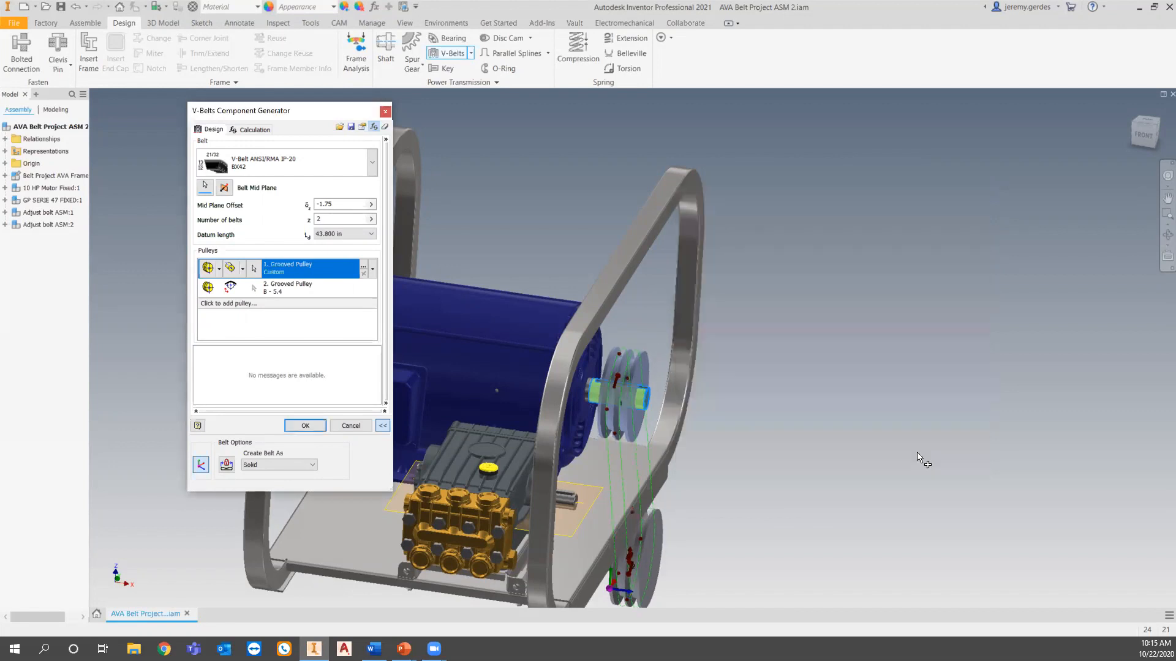
Set the second grooved pulley to direction driven sliding on the work plane through the pump shaft and move it over the pump.
{"action": "left_click", "coordinate": [238, 289]}
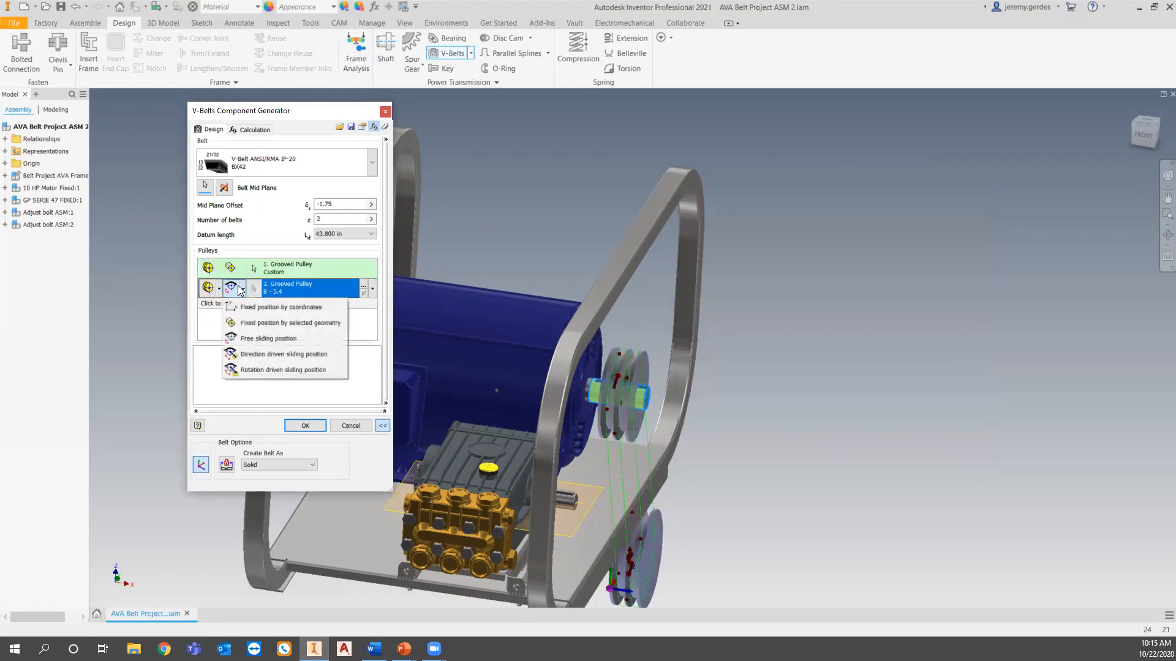
{"action": "left_click", "coordinate": [274, 370]}
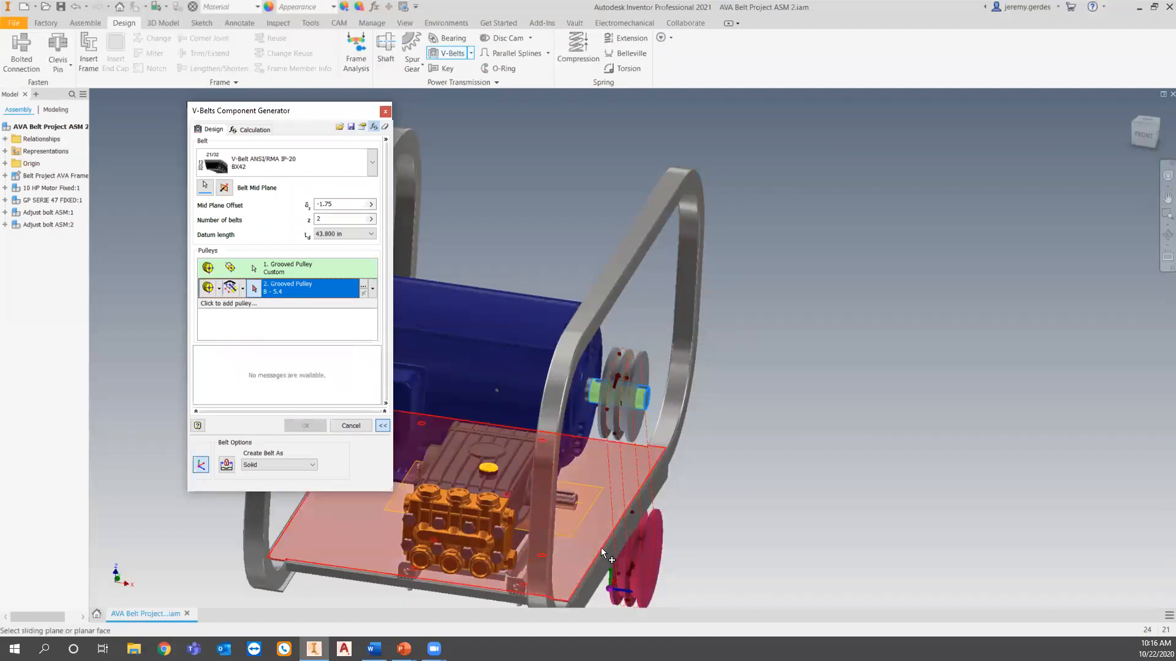
{"action": "middle_click_drag", "start_coordinate": [591, 542], "coordinate": [469, 512], "text": "shift"}
{"action": "scroll", "coordinate": [484, 495], "scroll_direction": "up", "scroll_amount": 4}
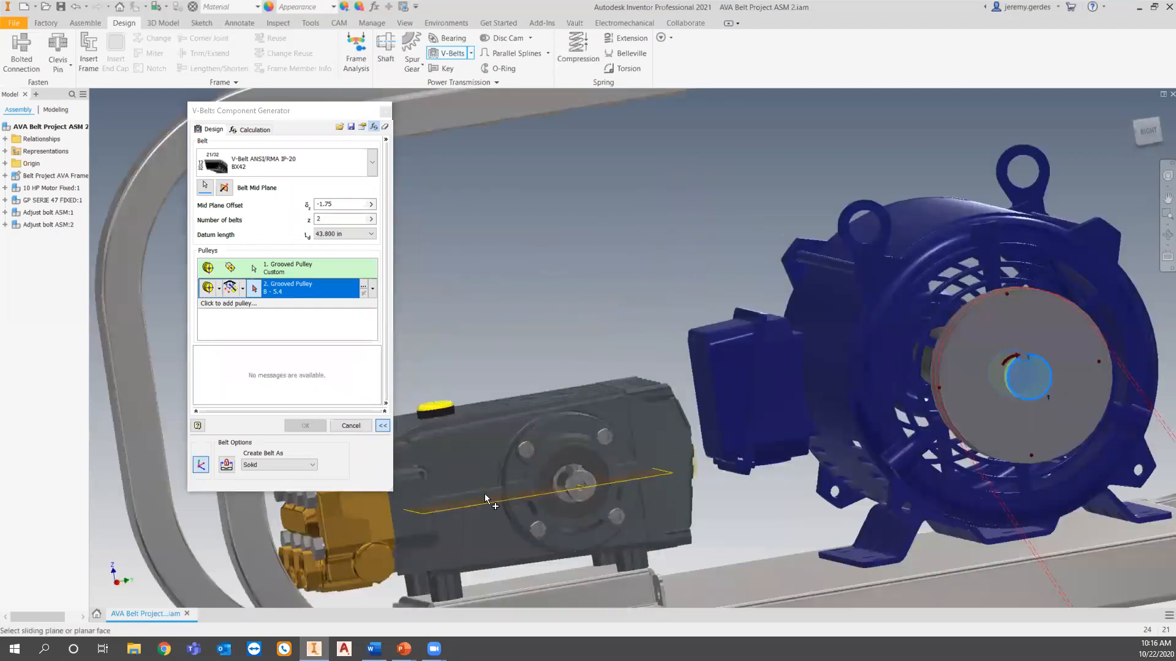
{"action": "left_click", "coordinate": [484, 501]}
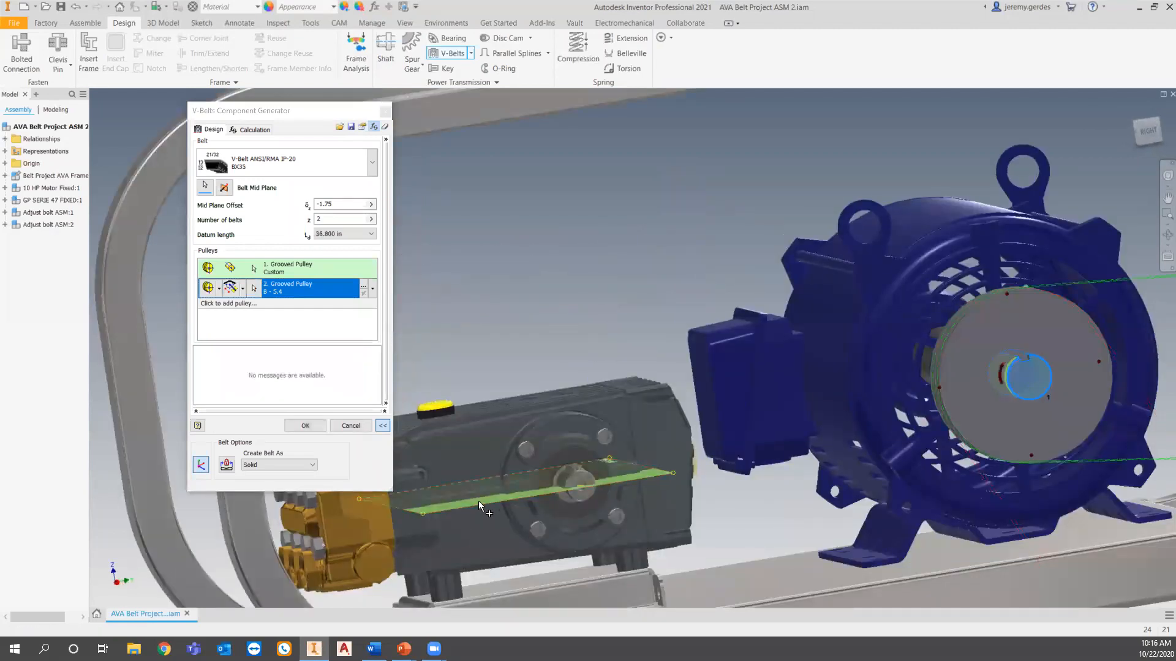
{"action": "scroll", "coordinate": [479, 501], "scroll_direction": "down", "scroll_amount": 4}
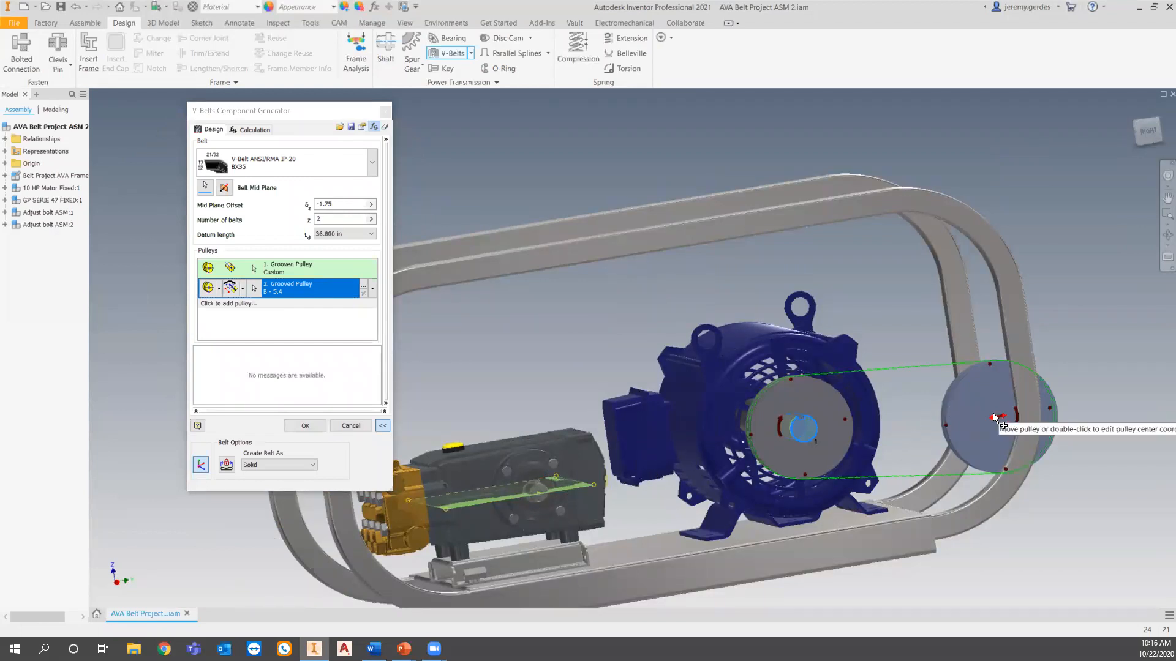
{"action": "left_click_drag", "start_coordinate": [992, 422], "coordinate": [508, 516]}
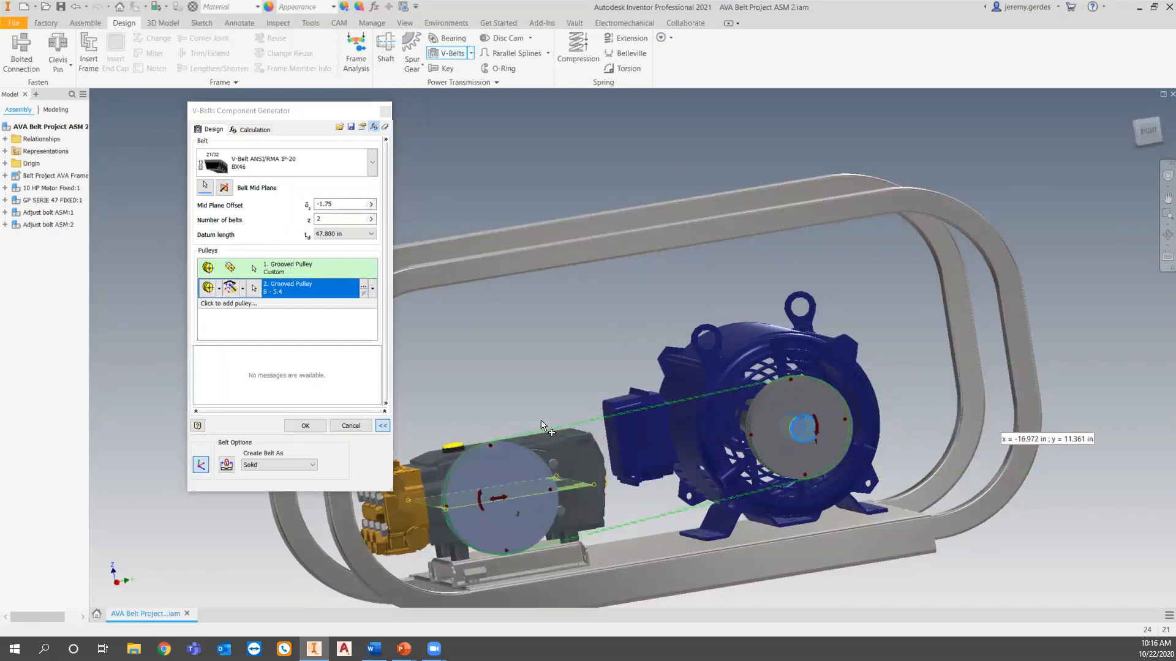
Switch the second grooved pulley's design guide to Transmission Ratio and set the ratio to 1.48.
{"action": "left_click", "coordinate": [362, 287]}
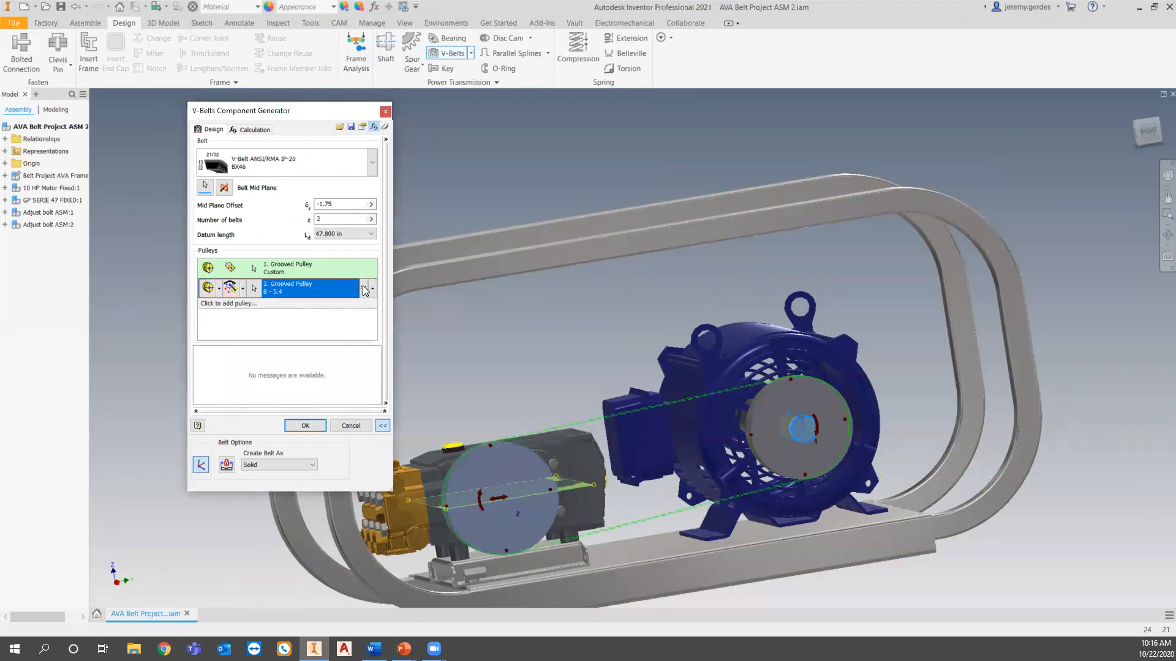
{"action": "left_click", "coordinate": [363, 285]}
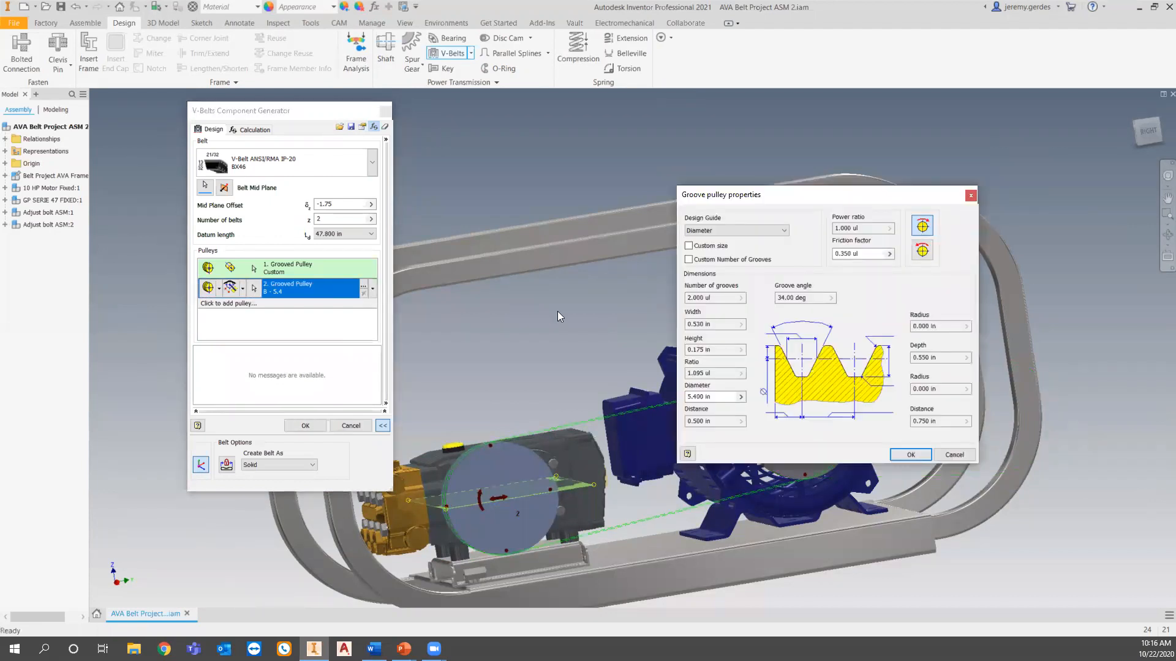
{"action": "left_click", "coordinate": [739, 230]}
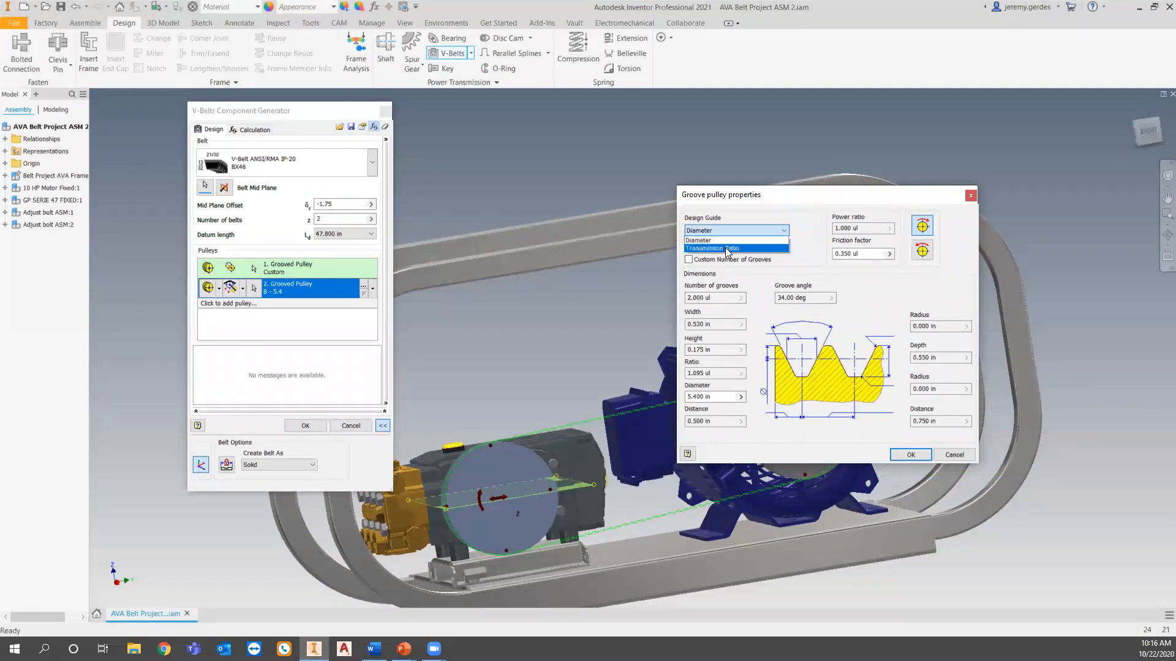
{"action": "left_click", "coordinate": [727, 248]}
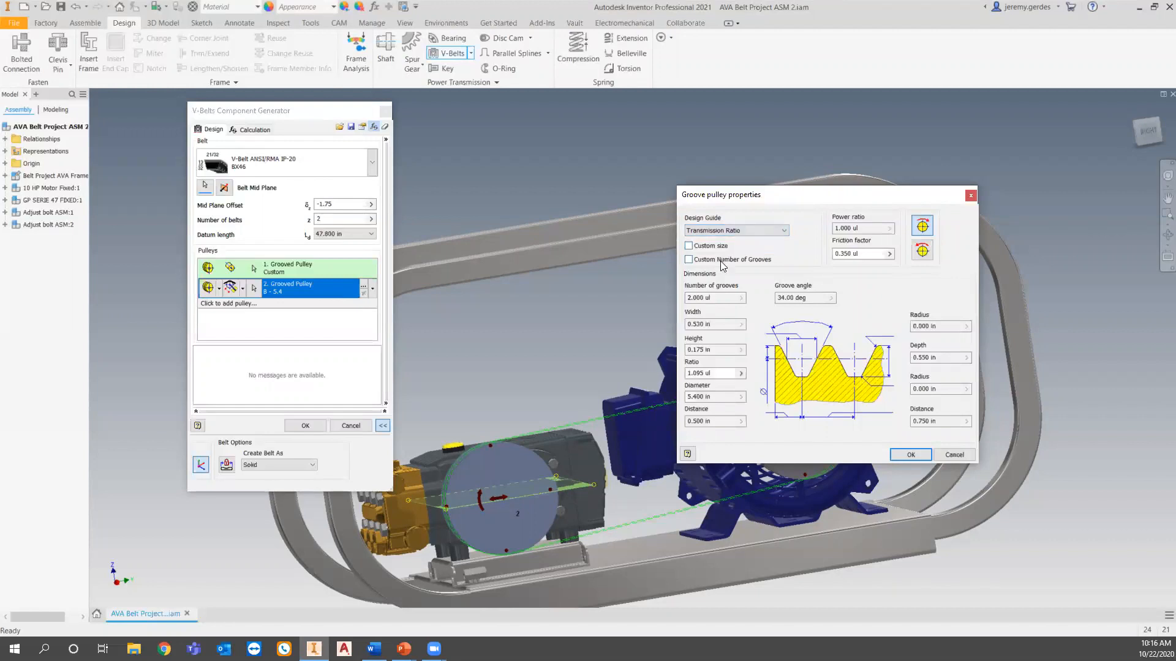
{"action": "left_click", "coordinate": [720, 374]}
{"action": "left_click_drag", "start_coordinate": [721, 374], "coordinate": [659, 385]}
{"action": "type", "text": "1.48"}
{"action": "left_click", "coordinate": [911, 455]}
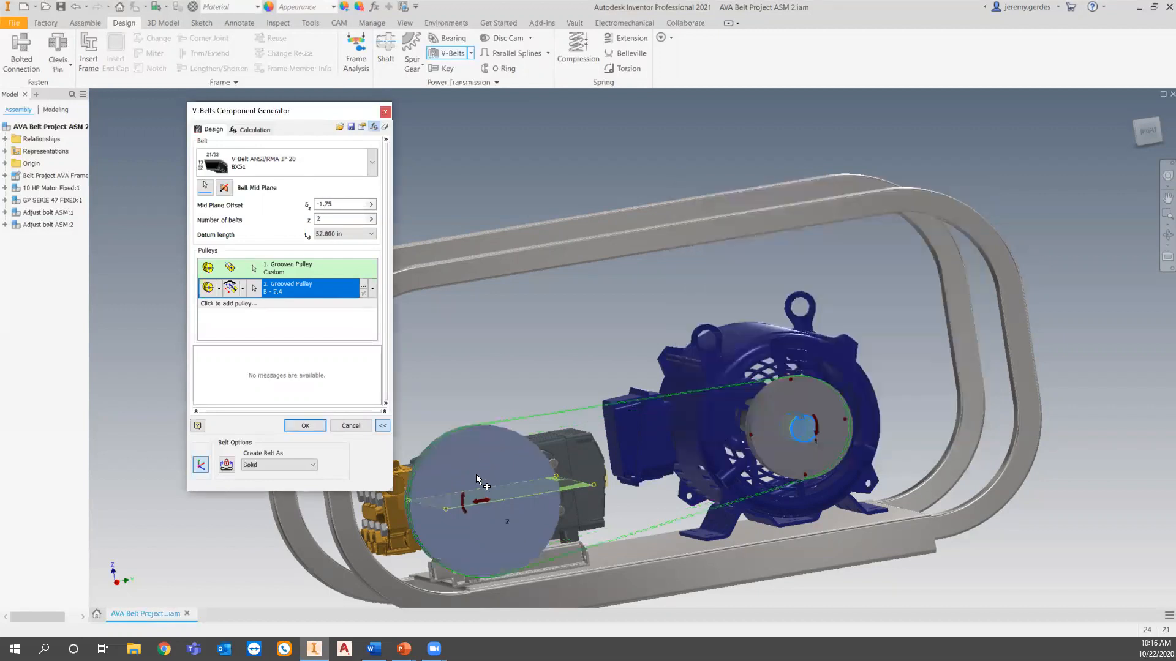
Slide the second grooved pulley along its work plane toward the motor until the belt is BX46 with a 47.8 in datum length.
{"action": "middle_click_drag", "start_coordinate": [652, 484], "coordinate": [627, 494], "text": "shift"}
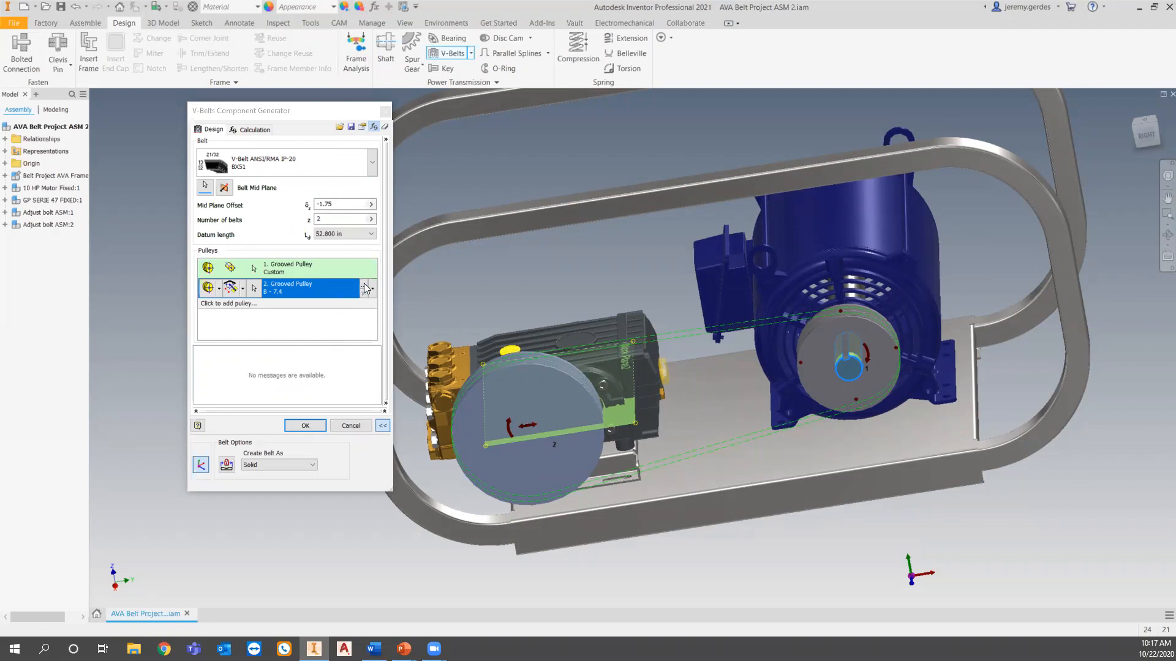
{"action": "left_click", "coordinate": [1149, 145]}
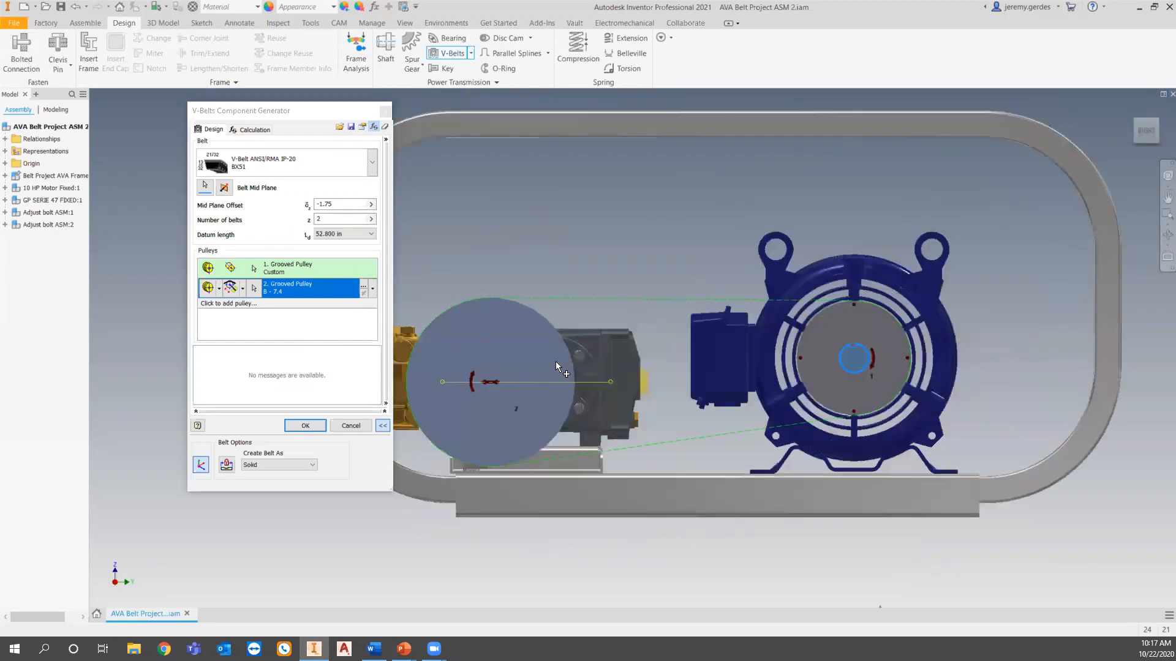
{"action": "middle_click_drag", "start_coordinate": [640, 357], "coordinate": [667, 365], "text": "shift"}
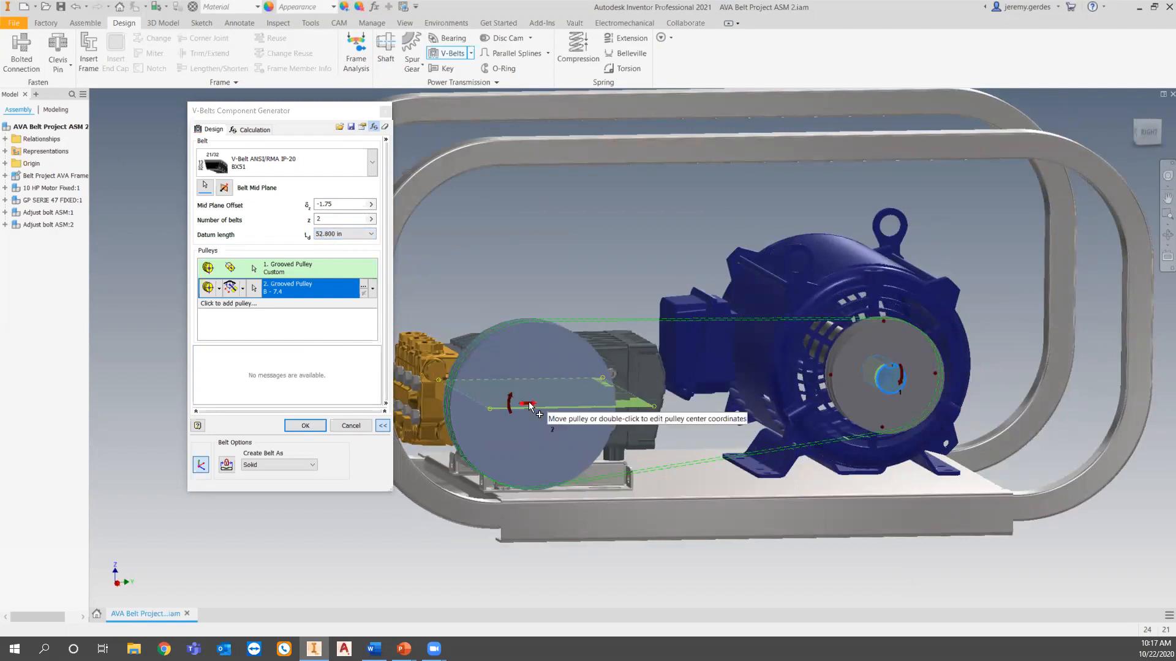
{"action": "left_click_drag", "start_coordinate": [529, 404], "coordinate": [564, 403]}
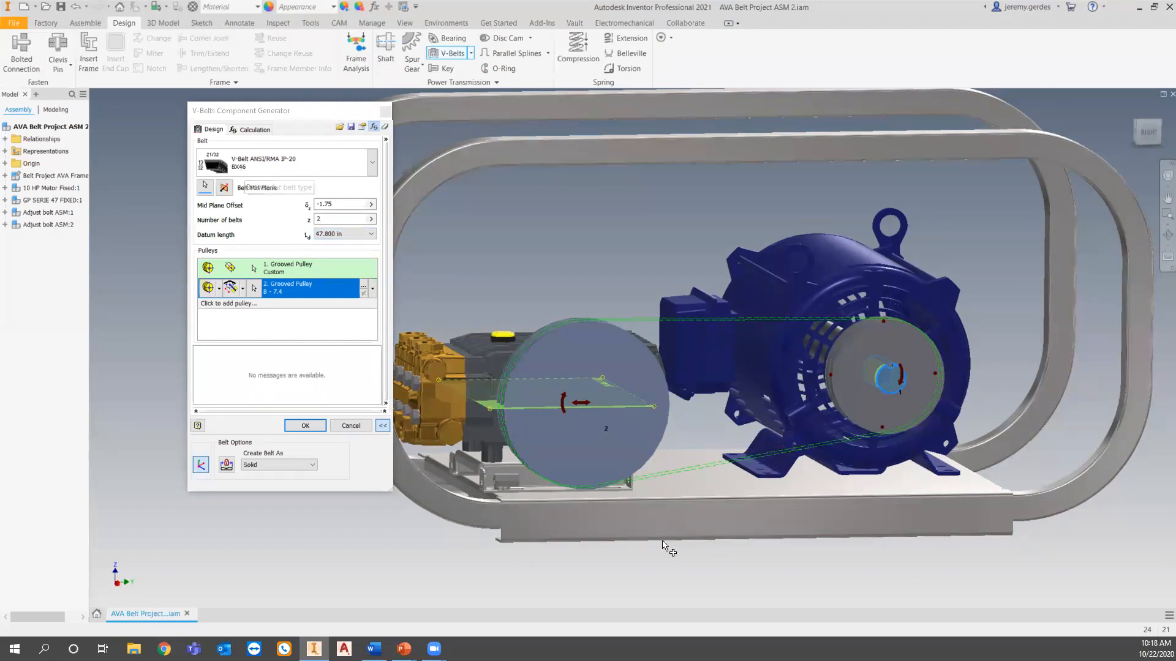
Check the second pulley's placement at the pump and generate the V-belt transmission in the assembly.
{"action": "middle_click_drag", "start_coordinate": [651, 546], "coordinate": [581, 345], "text": "shift"}
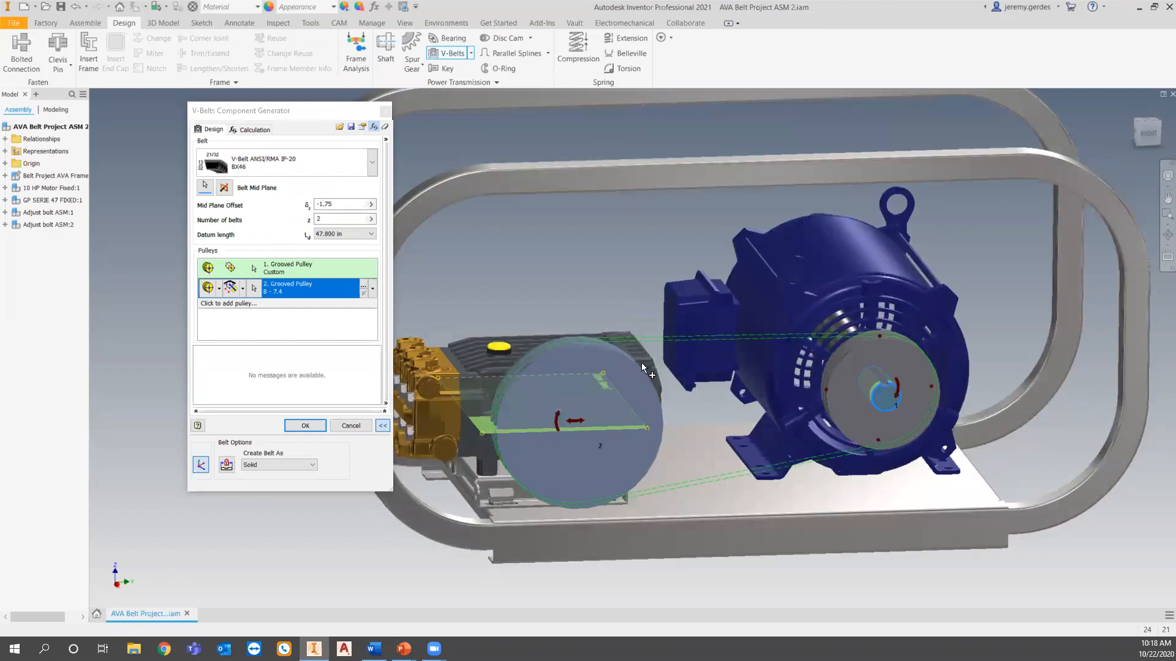
{"action": "mouse_move", "coordinate": [564, 421]}
{"action": "left_mouse_down"}
{"action": "mouse_move", "coordinate": [527, 433]}
{"action": "mouse_move", "coordinate": [578, 432]}
{"action": "left_mouse_up"}
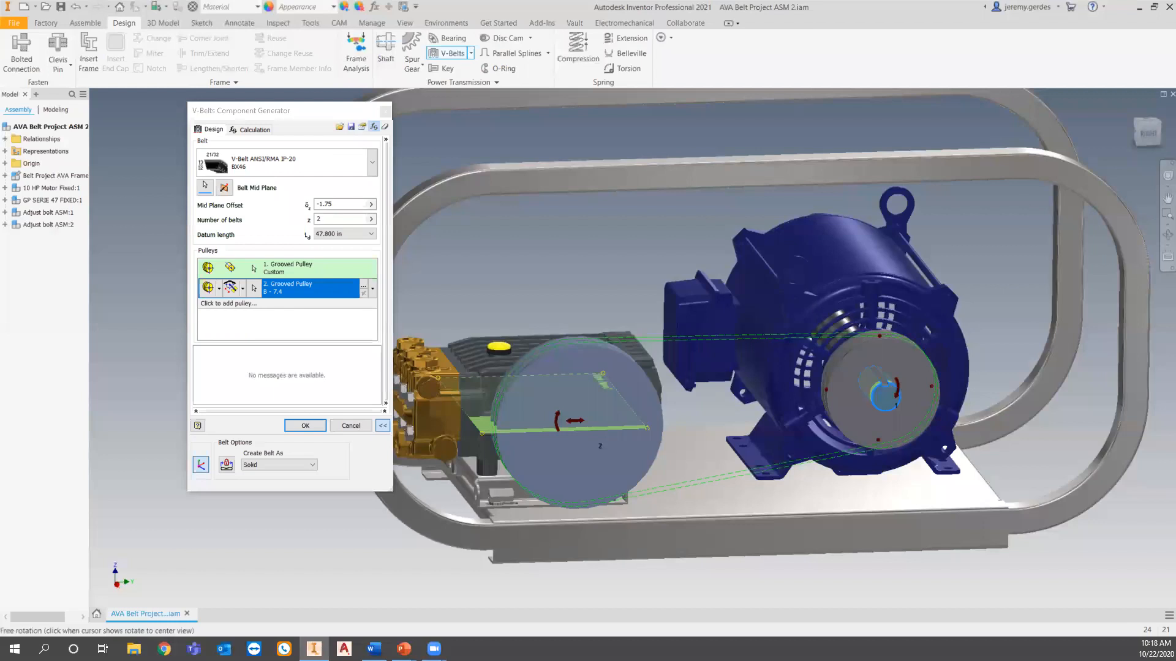
{"action": "left_click", "coordinate": [1151, 133]}
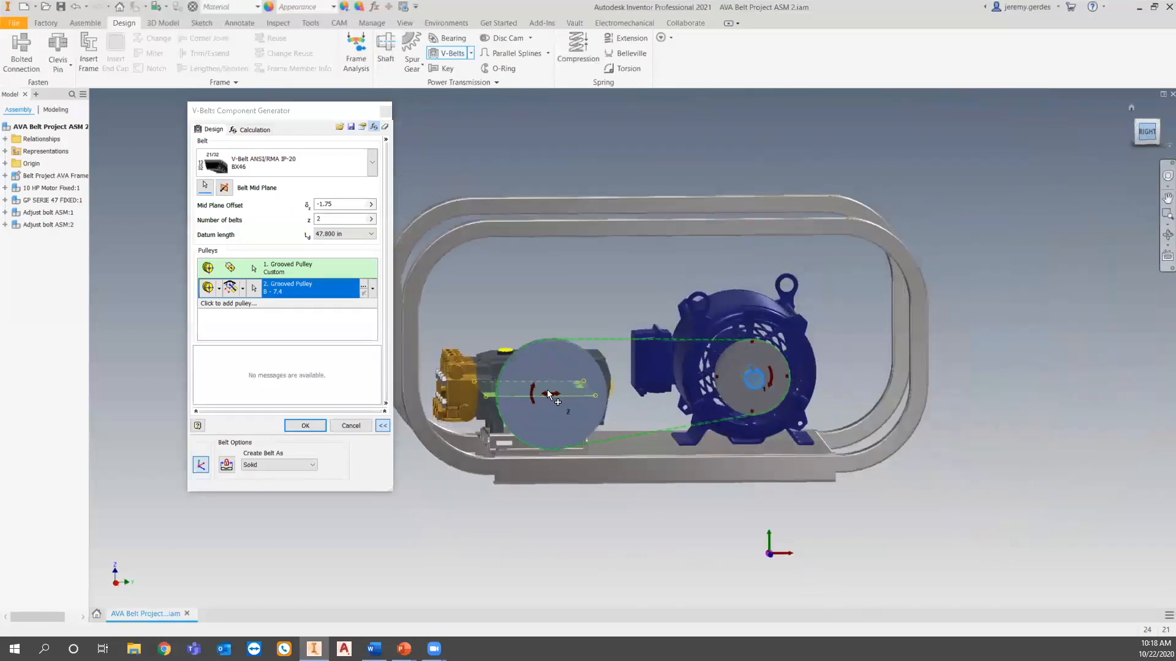
{"action": "scroll", "coordinate": [538, 387], "scroll_direction": "up", "scroll_amount": 3}
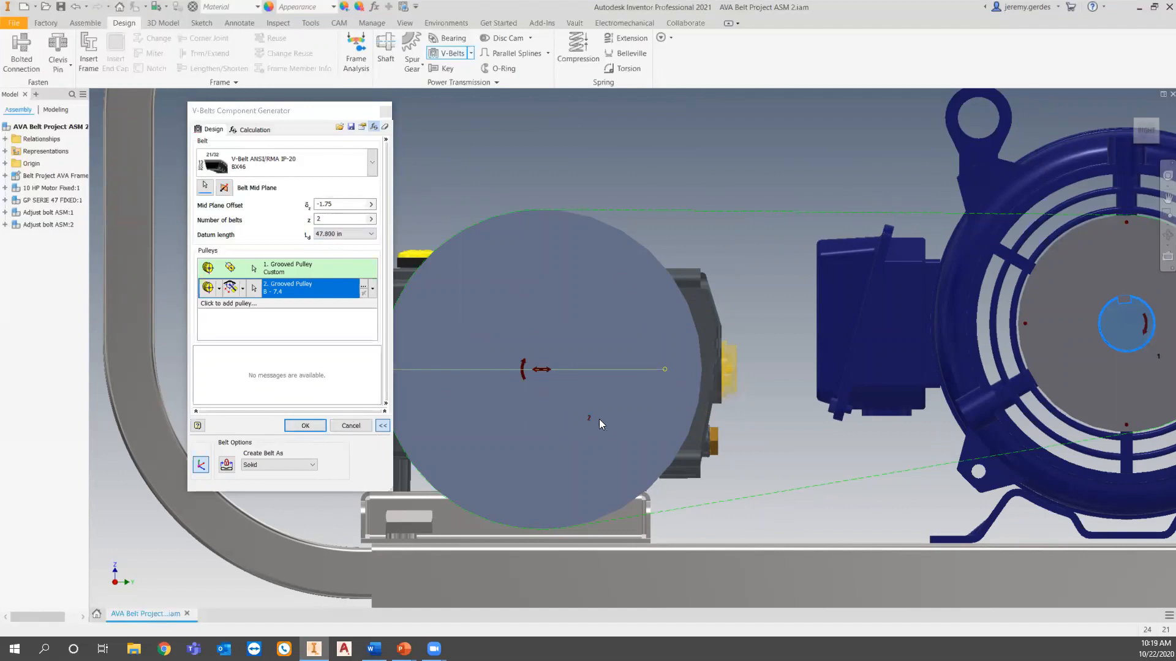
{"action": "middle_click_drag", "start_coordinate": [666, 447], "coordinate": [708, 461], "text": "shift"}
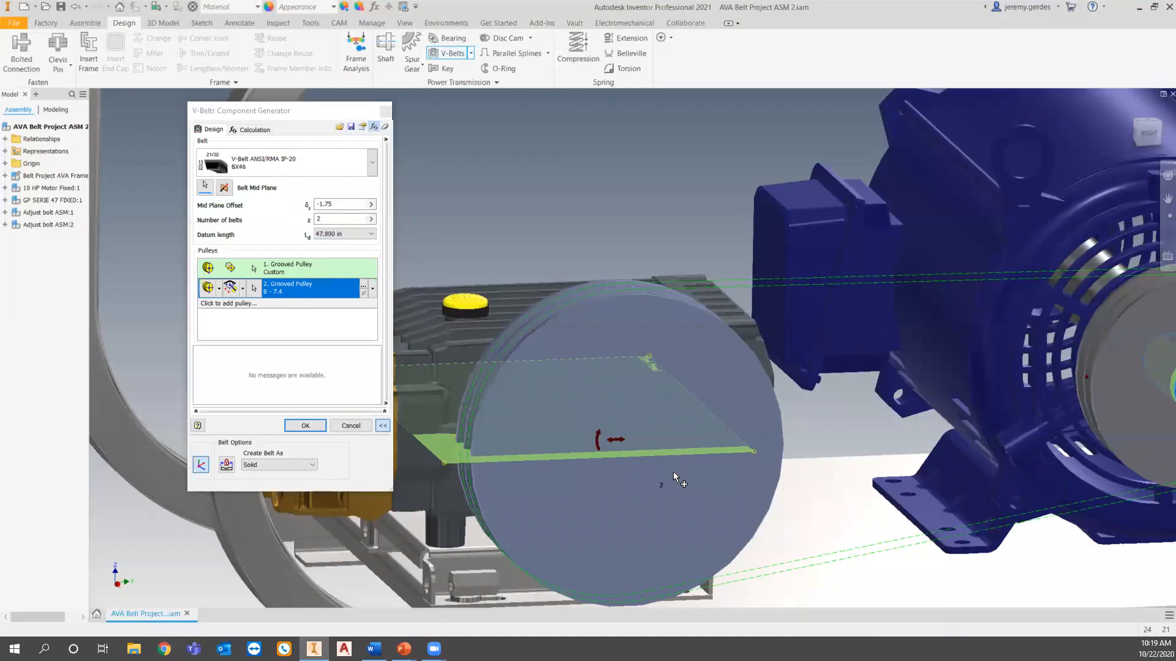
{"action": "mouse_move", "coordinate": [665, 481]}
{"action": "middle_click_drag", "start_coordinate": [497, 496], "coordinate": [732, 469], "text": "shift"}
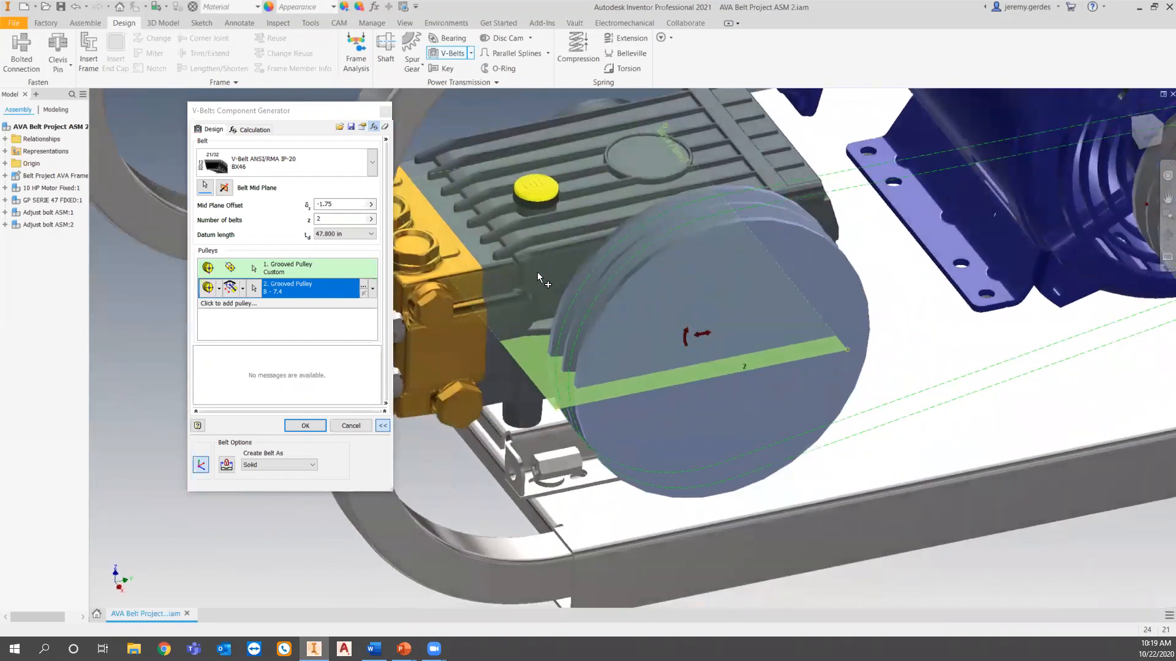
{"action": "left_click", "coordinate": [305, 425]}
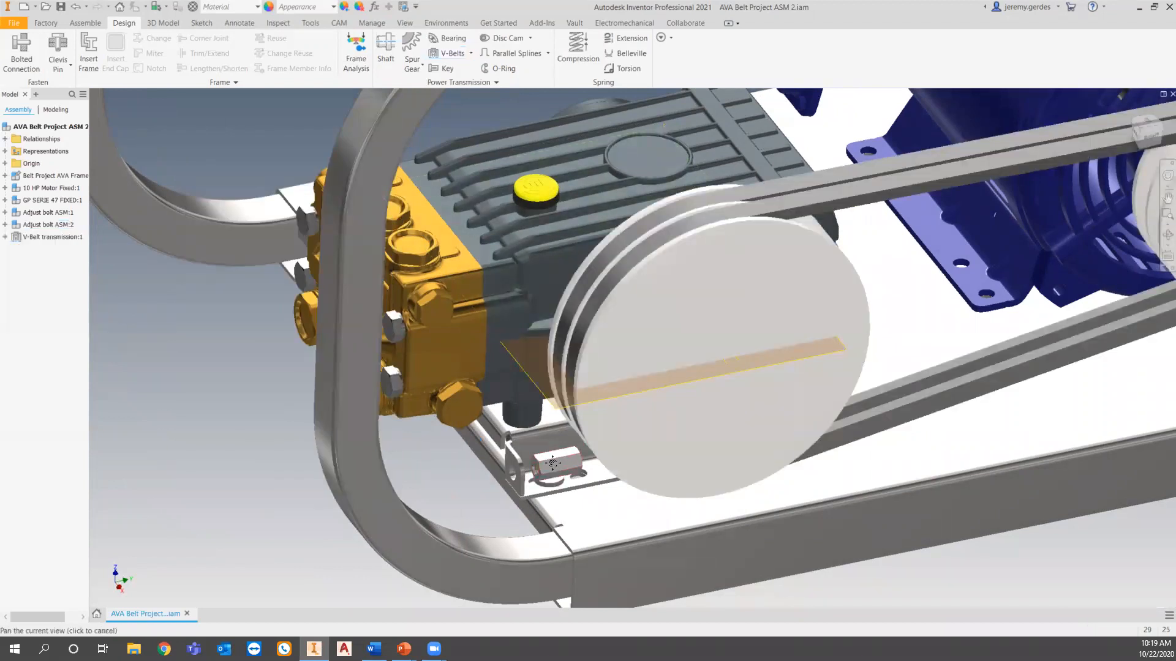
Mate the pump shaft's axis to the axis of the large grooved pulley with a 0 in offset.
{"action": "middle_click_drag", "start_coordinate": [444, 525], "coordinate": [183, 450], "text": "shift"}
{"action": "scroll", "coordinate": [631, 401], "scroll_direction": "down", "scroll_amount": 3}
{"action": "middle_click_drag", "start_coordinate": [615, 306], "coordinate": [591, 363], "text": "shift"}
{"action": "left_click_drag", "start_coordinate": [590, 369], "coordinate": [703, 454]}
{"action": "key", "text": "c"}
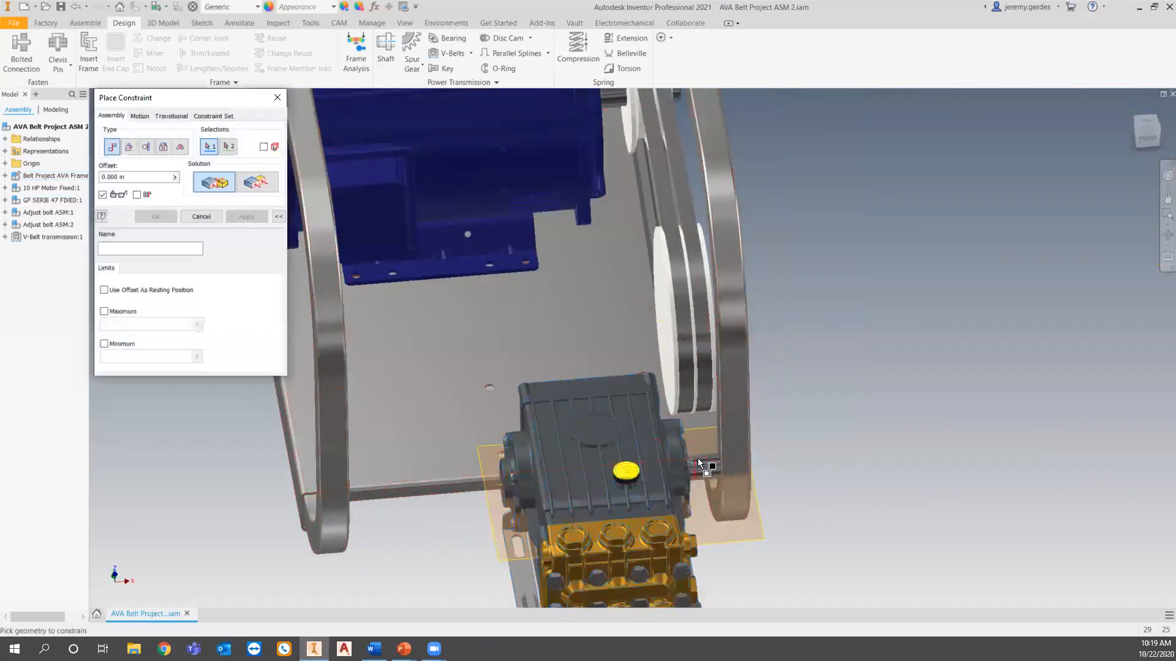
{"action": "left_click", "coordinate": [703, 476]}
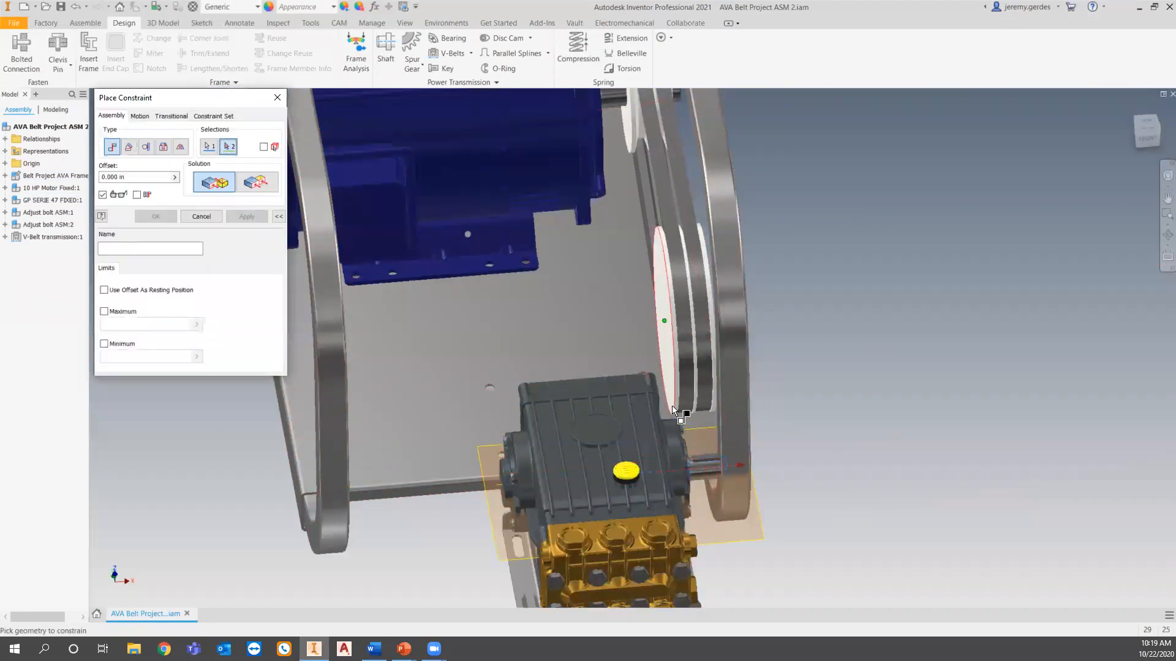
{"action": "left_click", "coordinate": [671, 405]}
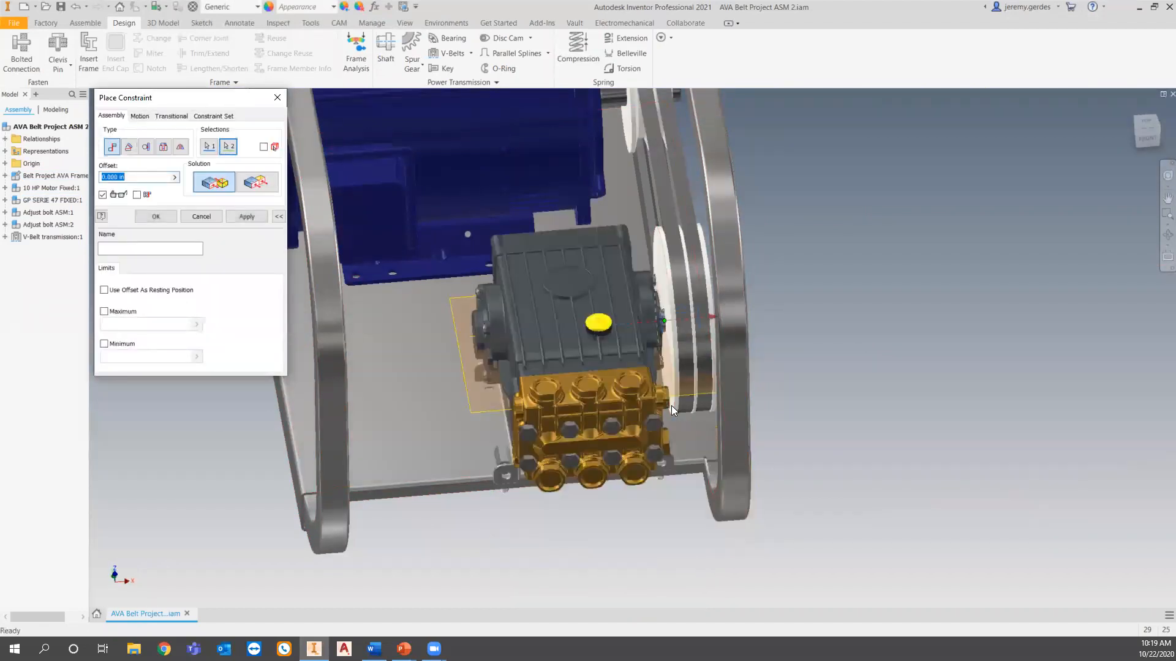
{"action": "left_click", "coordinate": [156, 216]}
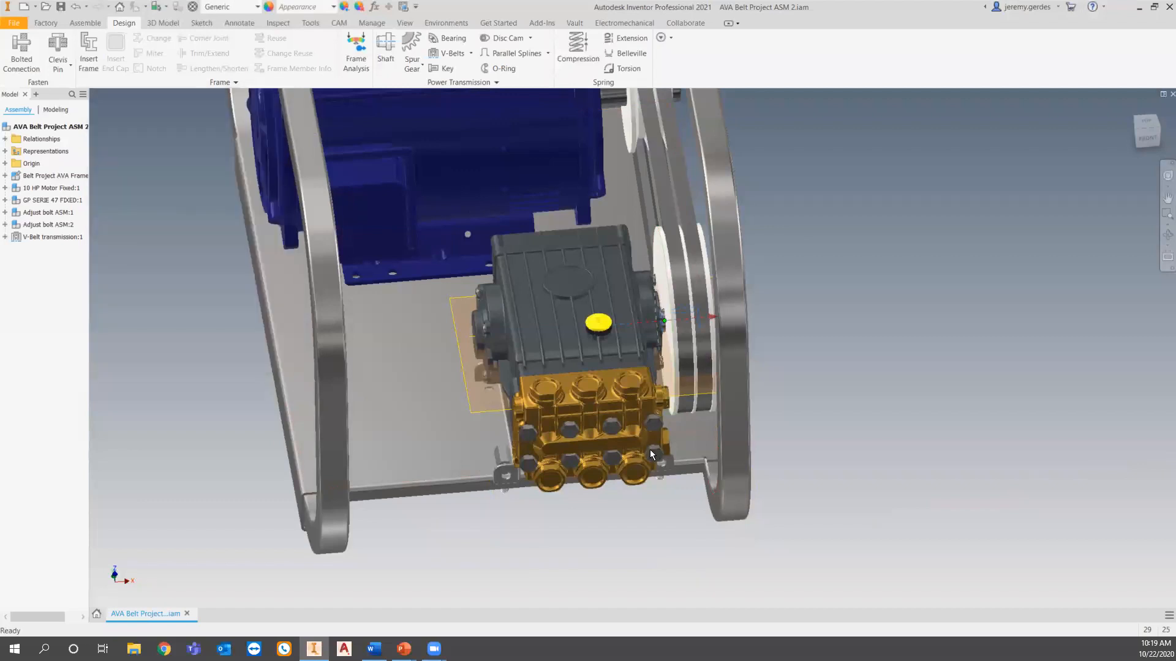
Check the pump's mounting bolt against the base plate hole and edit the V-belt transmission to a datum length of 43.8 in (BX42).
{"action": "middle_click_drag", "start_coordinate": [649, 450], "coordinate": [549, 365], "text": "shift"}
{"action": "scroll", "coordinate": [548, 365], "scroll_direction": "down", "scroll_amount": 3}
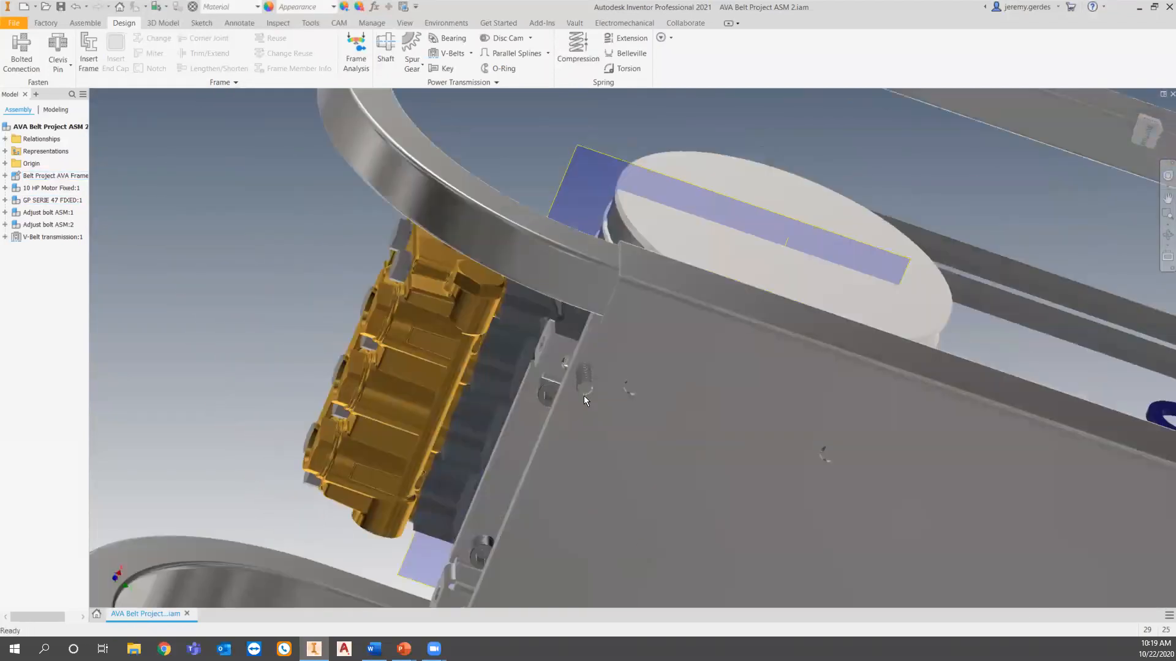
{"action": "scroll", "coordinate": [574, 376], "scroll_direction": "down", "scroll_amount": 4}
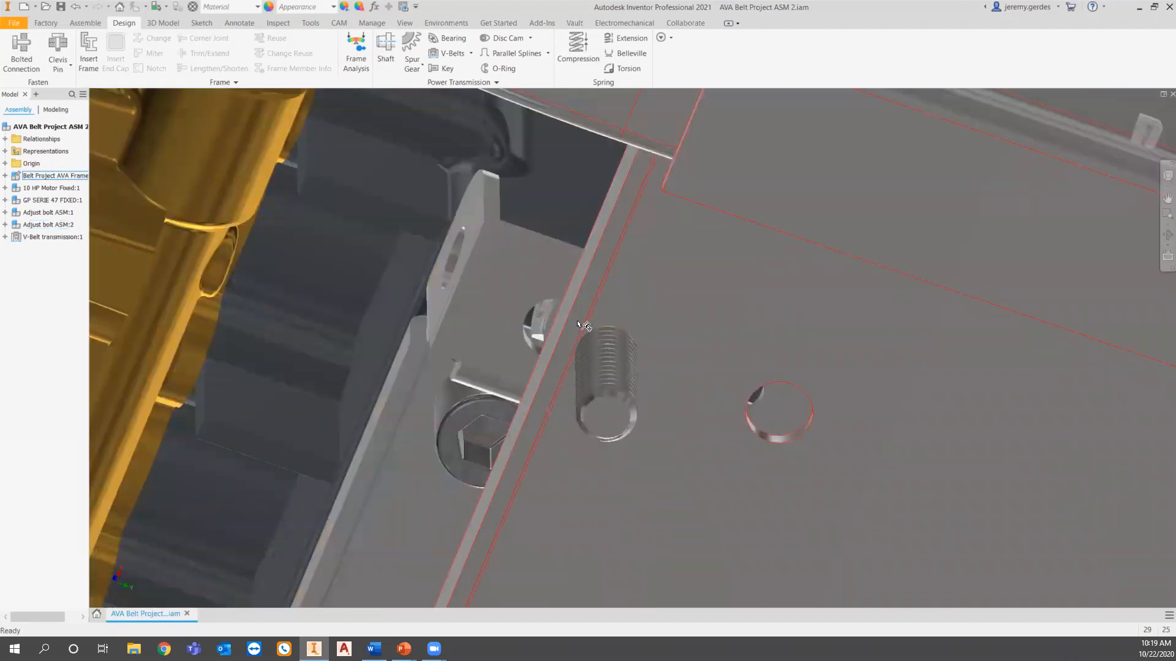
{"action": "scroll", "coordinate": [626, 337], "scroll_direction": "up", "scroll_amount": 6}
{"action": "middle_click_drag", "start_coordinate": [623, 391], "coordinate": [739, 340], "text": "shift"}
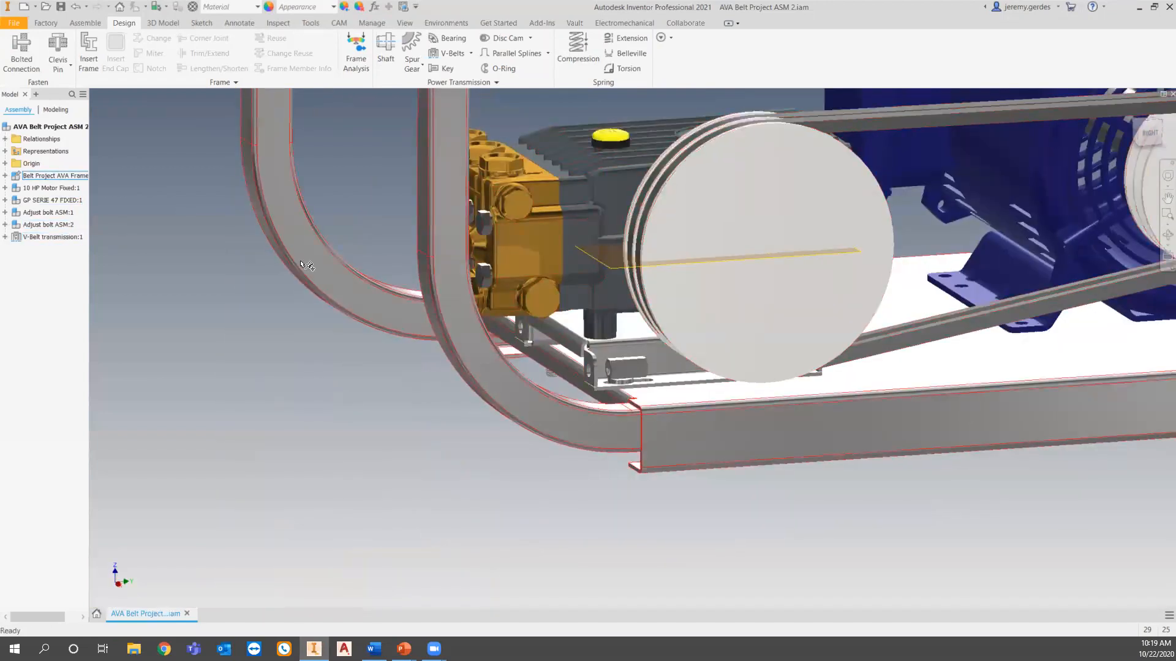
{"action": "right_click", "coordinate": [70, 239]}
{"action": "left_click", "coordinate": [93, 252]}
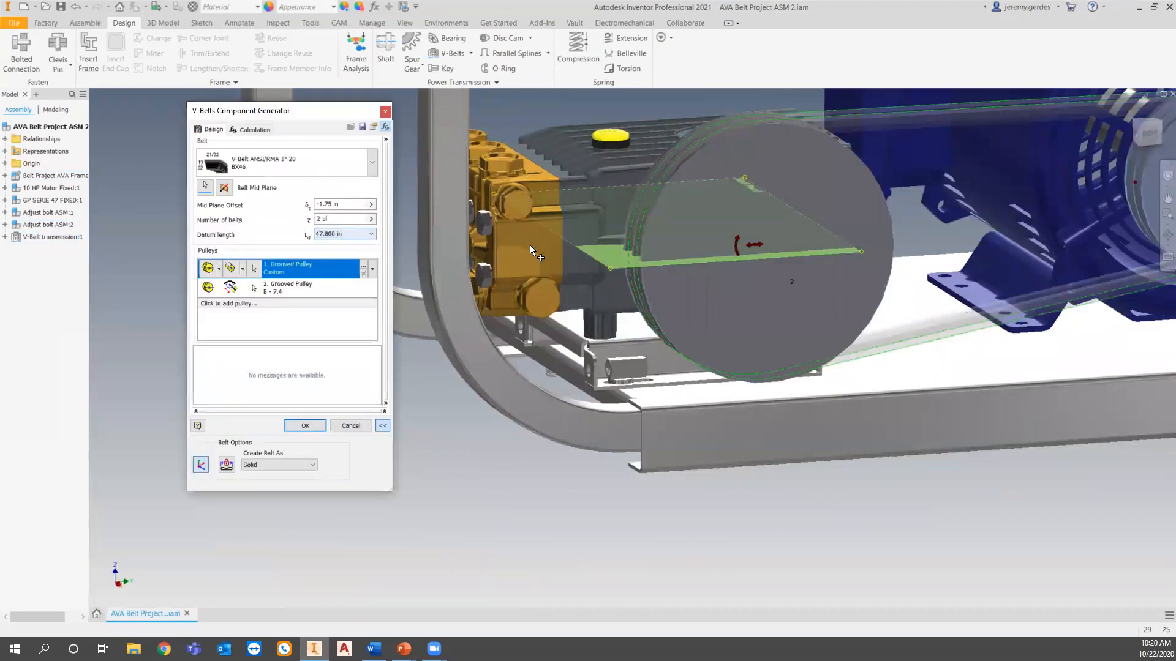
{"action": "left_click", "coordinate": [356, 233]}
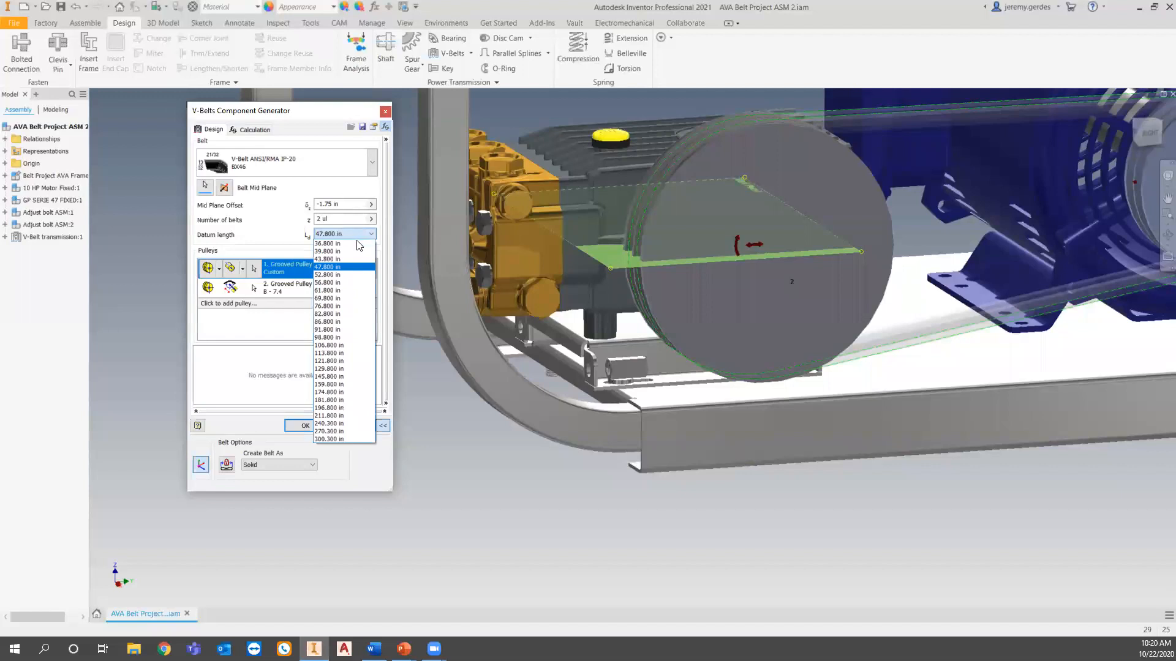
{"action": "left_click", "coordinate": [352, 259]}
{"action": "left_click", "coordinate": [317, 426]}
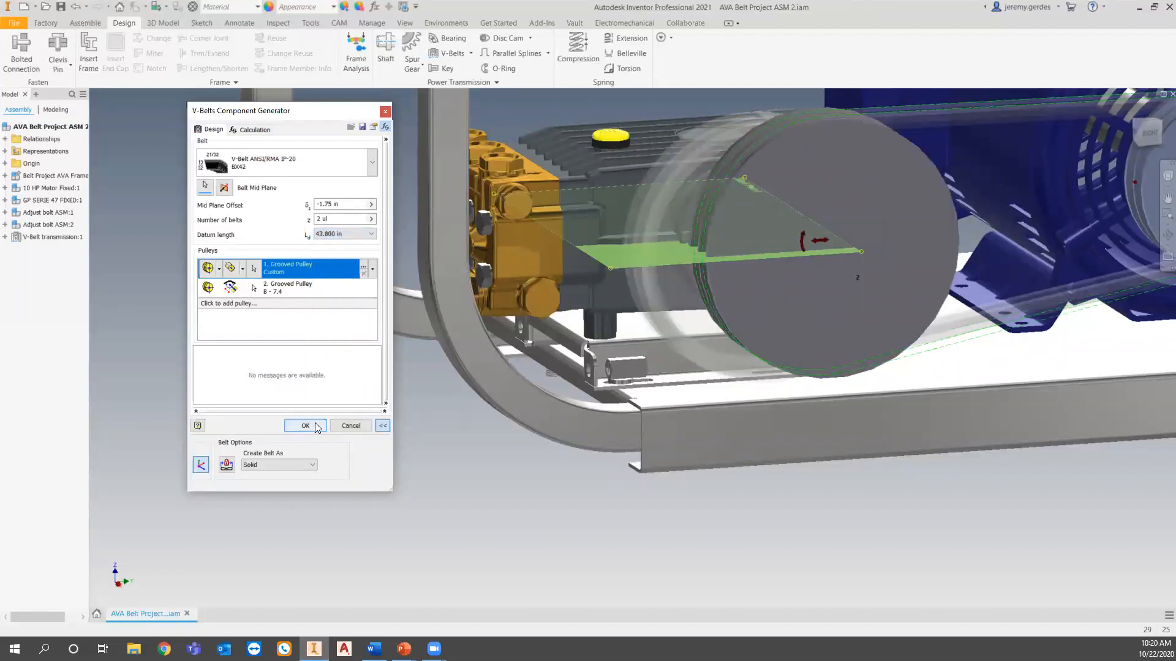
Examine from above and below the base plate how the pump and its adjusting bolts line up with the mounting holes.
{"action": "left_click_drag", "start_coordinate": [564, 290], "coordinate": [582, 279]}
{"action": "left_click", "coordinate": [595, 496]}
{"action": "middle_click_drag", "start_coordinate": [770, 535], "coordinate": [773, 417], "text": "shift"}
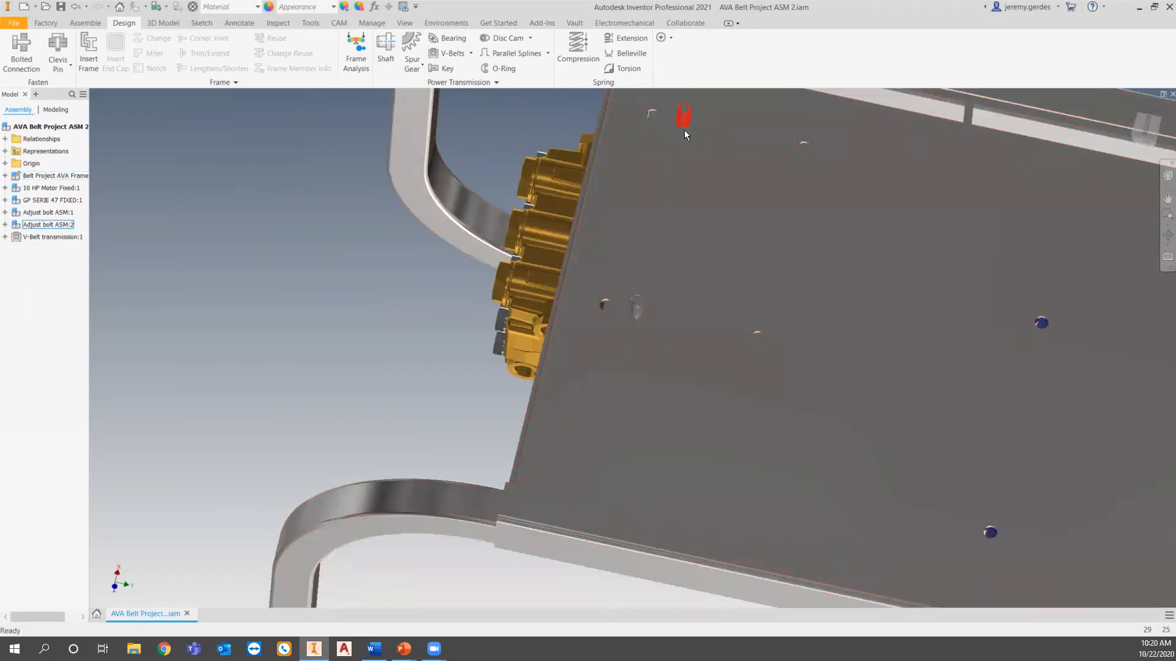
{"action": "middle_click_drag", "start_coordinate": [658, 300], "coordinate": [670, 403], "text": "shift"}
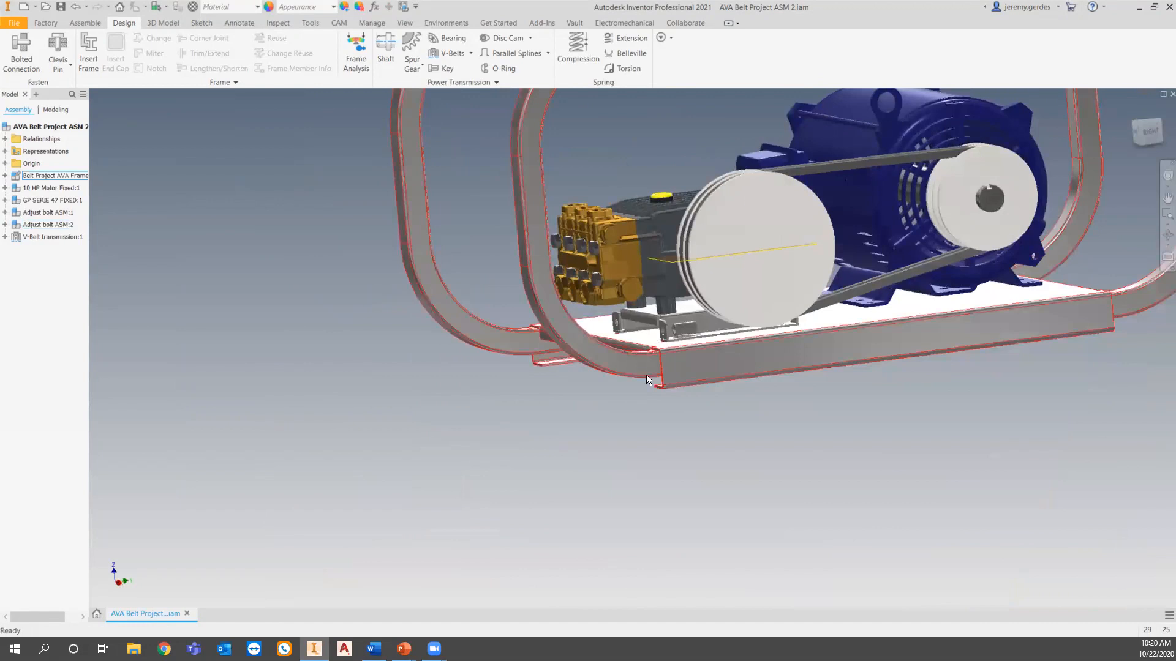
{"action": "middle_click_drag", "start_coordinate": [727, 389], "coordinate": [665, 411], "text": "shift"}
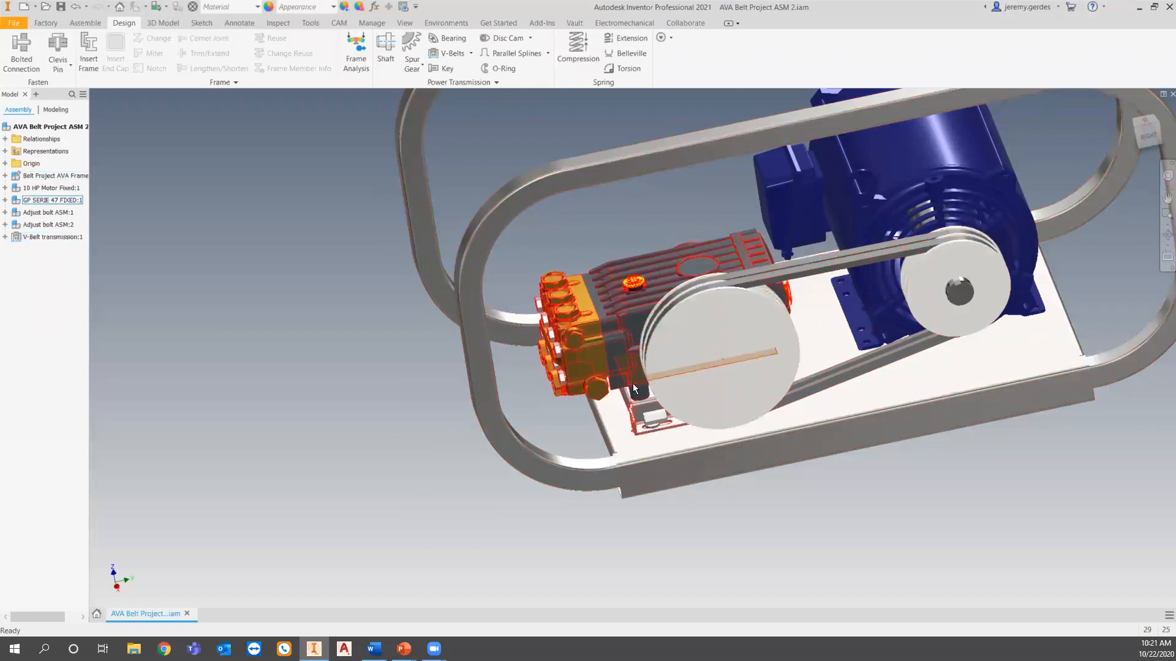
{"action": "middle_click_drag", "start_coordinate": [634, 384], "coordinate": [664, 400], "text": "shift"}
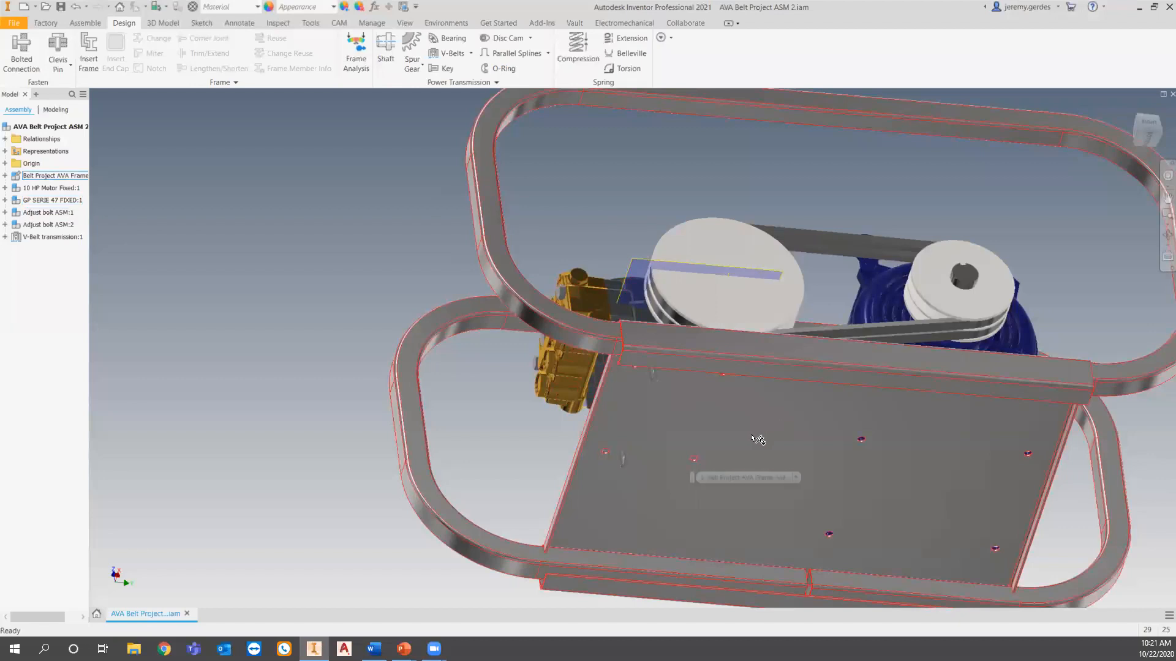
{"action": "middle_click_drag", "start_coordinate": [750, 438], "coordinate": [750, 475], "text": "shift"}
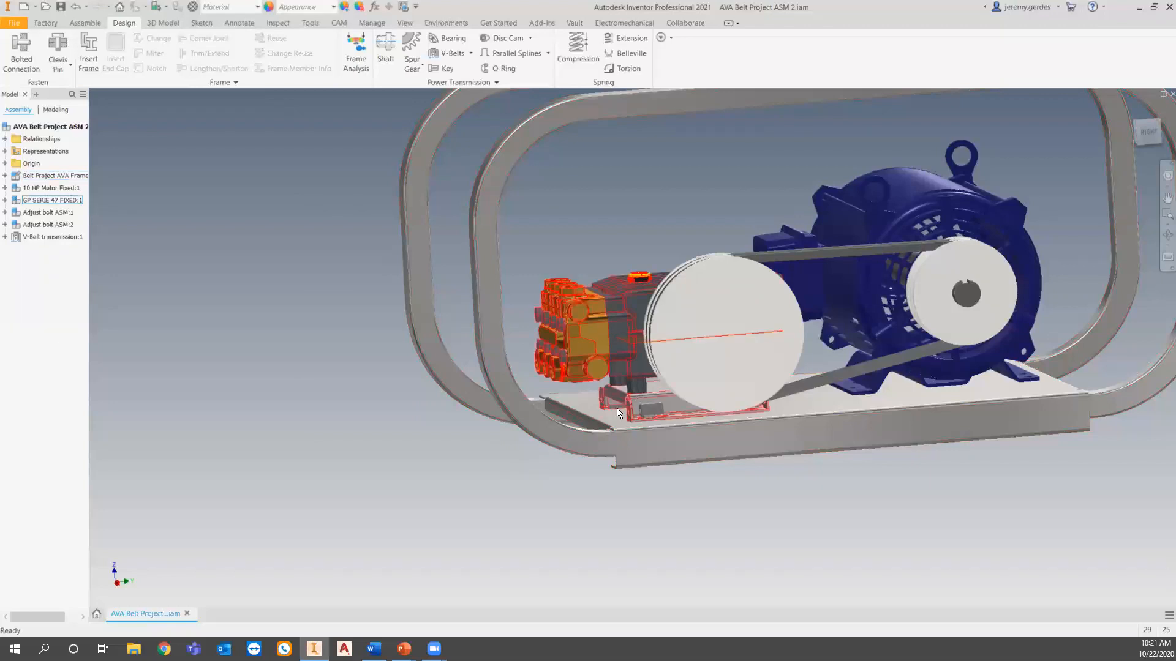
Inspect the adjusting bolts beside the pump rails, their position at the plate's underside, and the overall belt drive layout.
{"action": "mouse_move", "coordinate": [632, 429]}
{"action": "scroll", "coordinate": [630, 424], "scroll_direction": "down", "scroll_amount": 3}
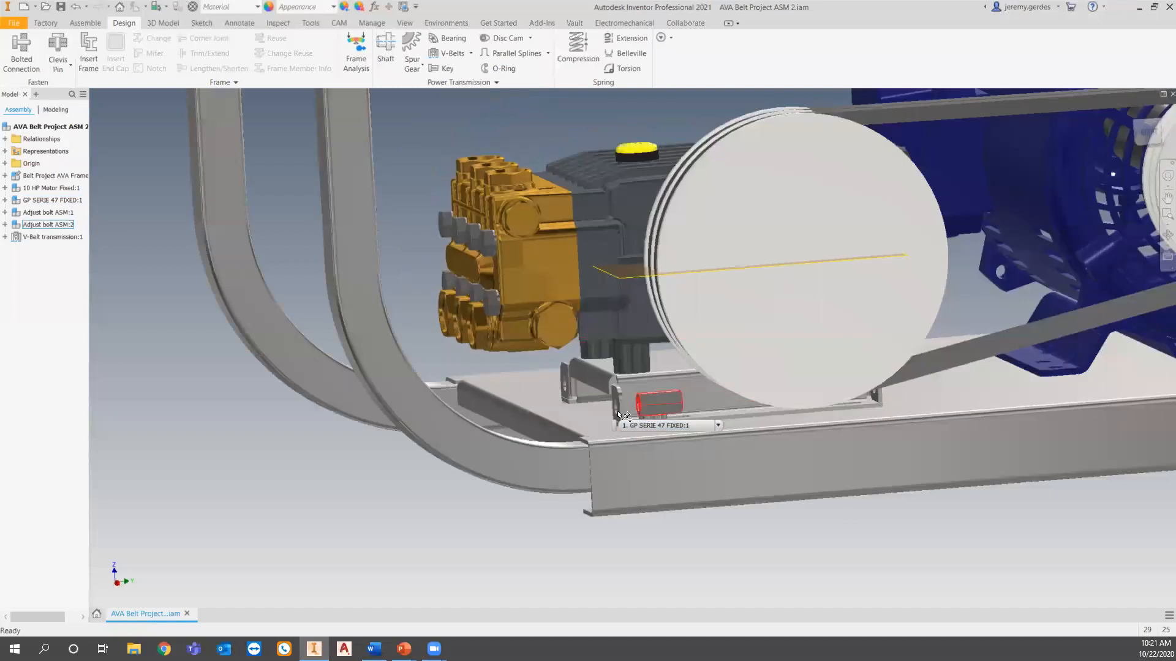
{"action": "middle_click_drag", "start_coordinate": [559, 424], "coordinate": [533, 365], "text": "shift"}
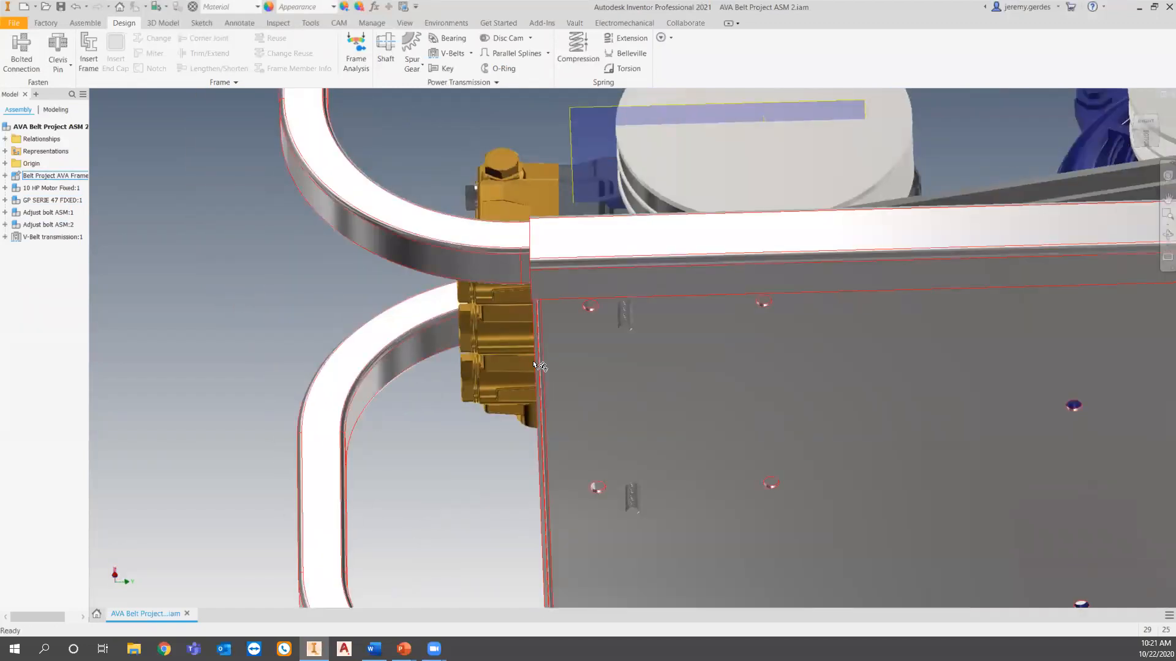
{"action": "mouse_move", "coordinate": [534, 368]}
{"action": "middle_click_drag", "start_coordinate": [457, 485], "coordinate": [457, 428]}
{"action": "middle_click_drag", "start_coordinate": [428, 470], "coordinate": [472, 520], "text": "shift"}
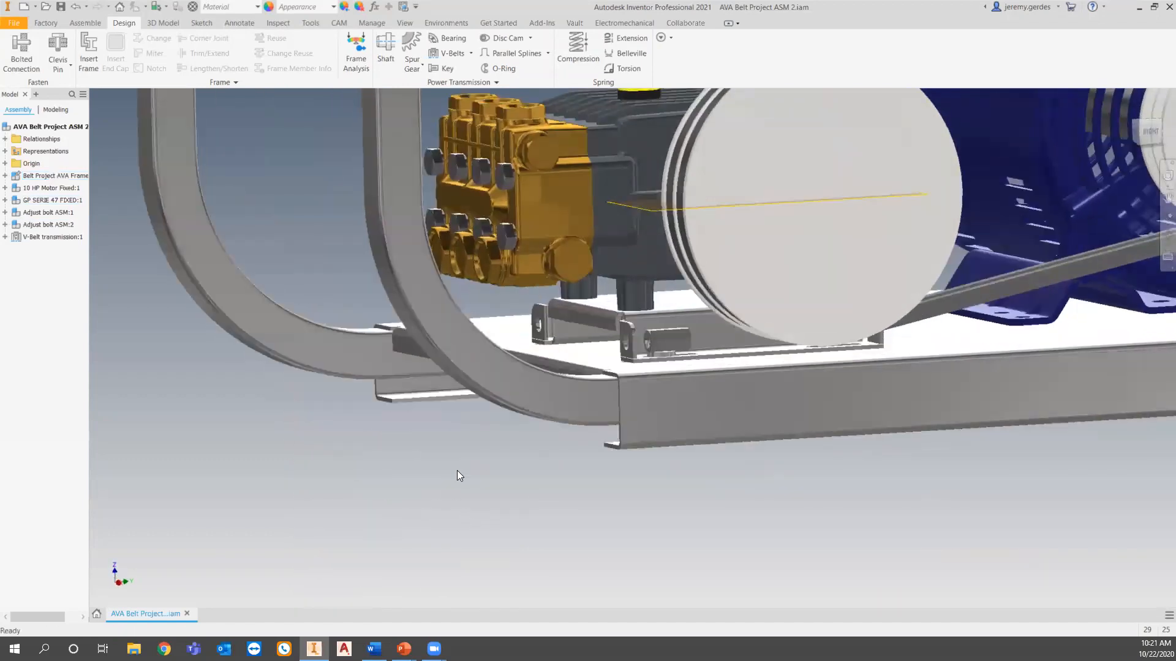
{"action": "middle_click_drag", "start_coordinate": [457, 471], "coordinate": [452, 501]}
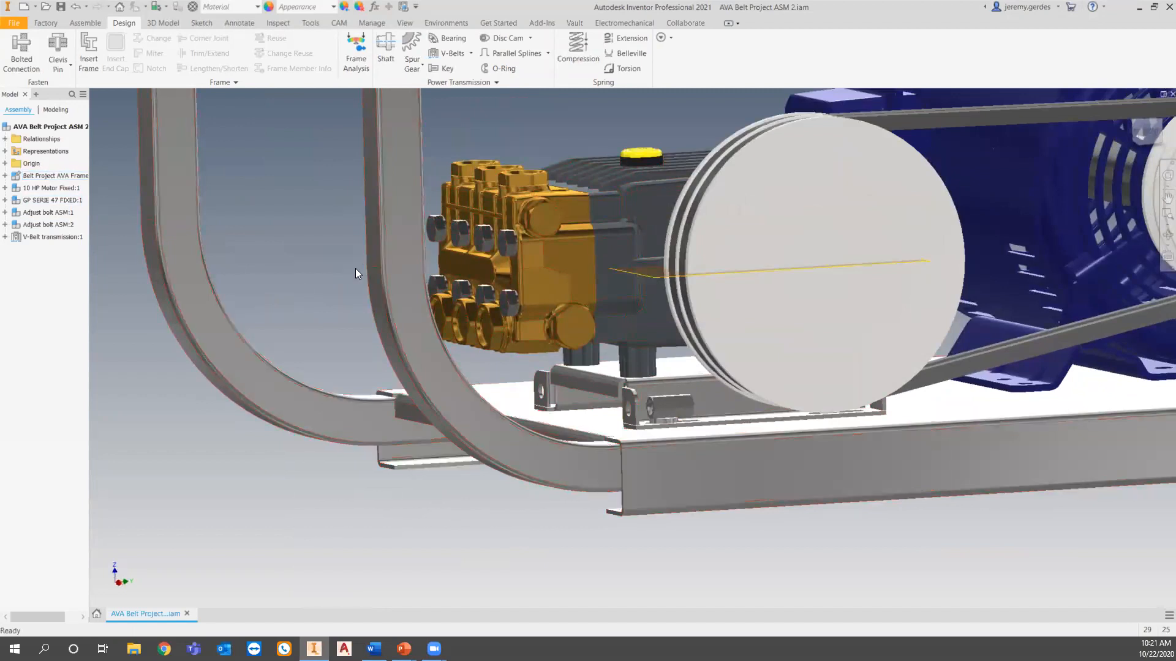
{"action": "scroll", "coordinate": [372, 400], "scroll_direction": "down", "scroll_amount": 3}
{"action": "middle_click_drag", "start_coordinate": [591, 396], "coordinate": [601, 442]}
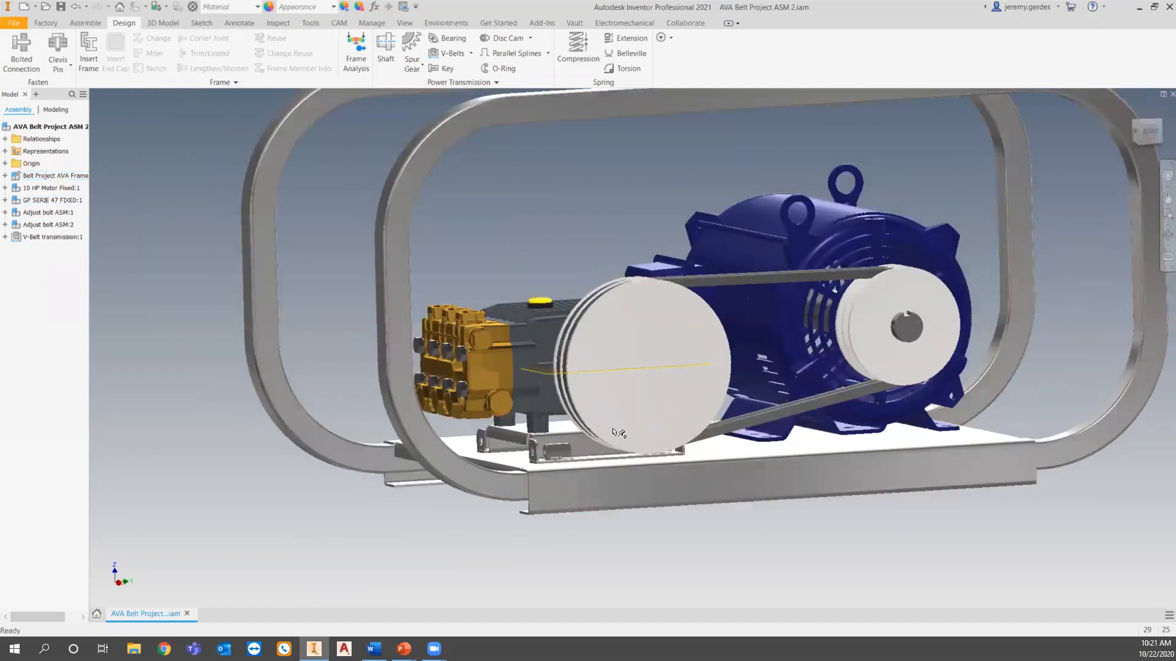